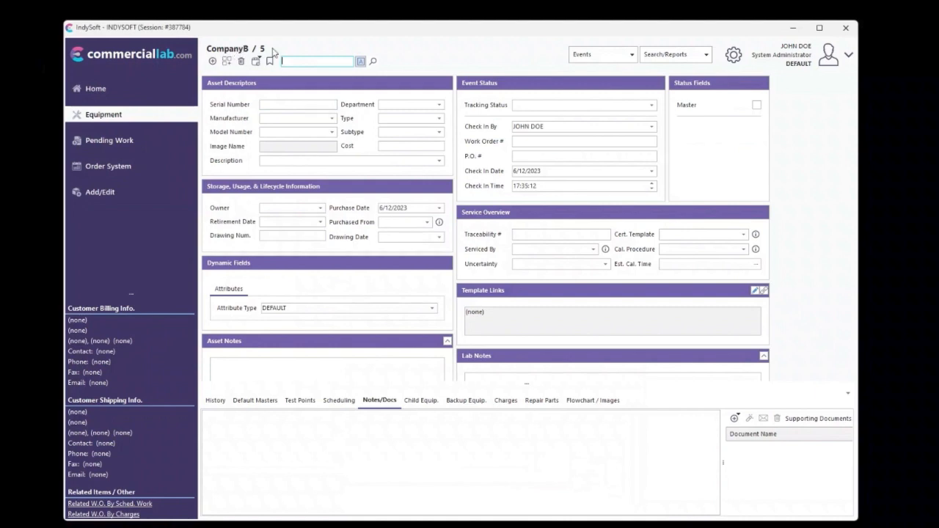
Open the Export/Import Utility from Administration and continue with the Export All option
{"action": "left_click", "coordinate": [733, 54]}
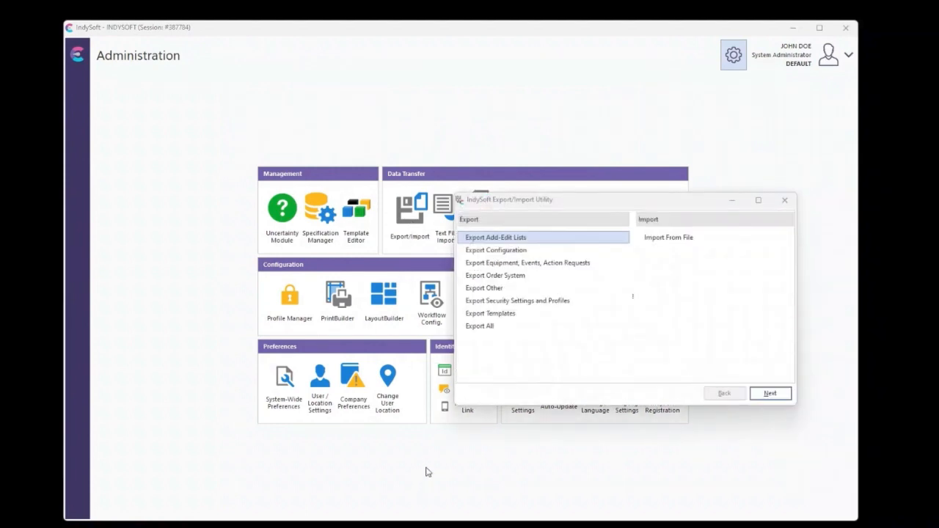
{"action": "left_click_drag", "start_coordinate": [614, 207], "coordinate": [470, 117]}
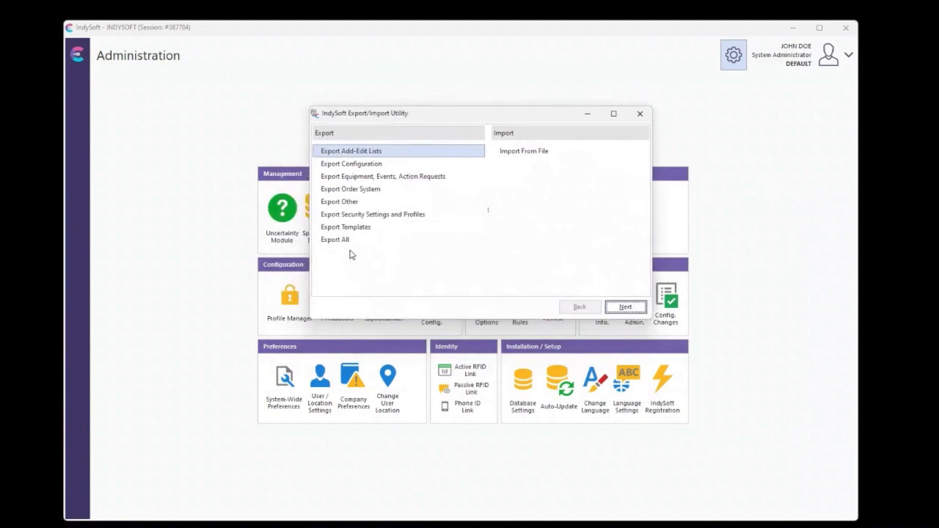
{"action": "left_click", "coordinate": [350, 244]}
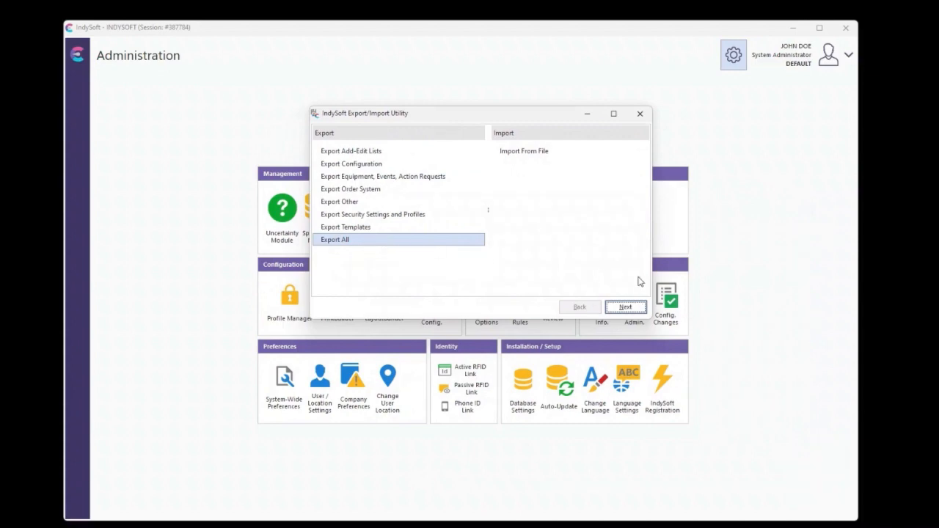
{"action": "left_click", "coordinate": [622, 307]}
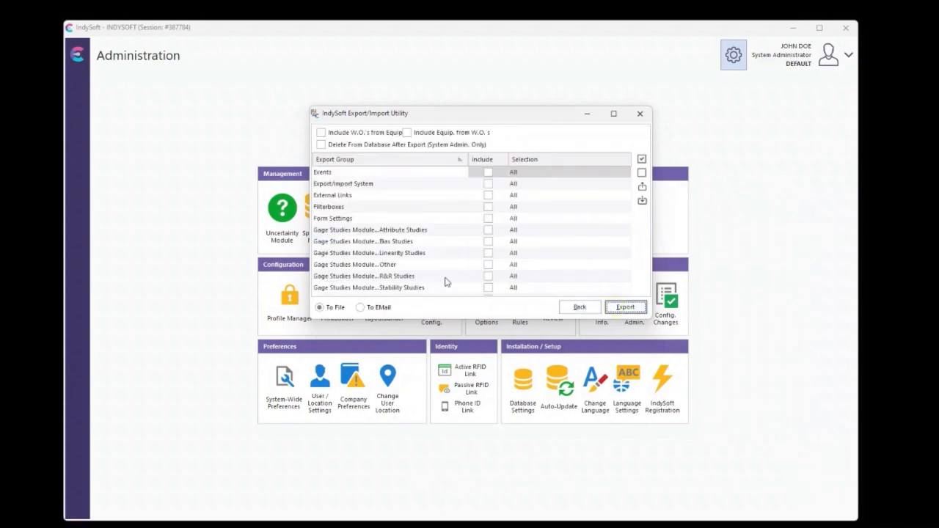
Set the Action Requests group's selection to Select, include it, and start the export
{"action": "left_click_drag", "start_coordinate": [639, 318], "coordinate": [639, 497]}
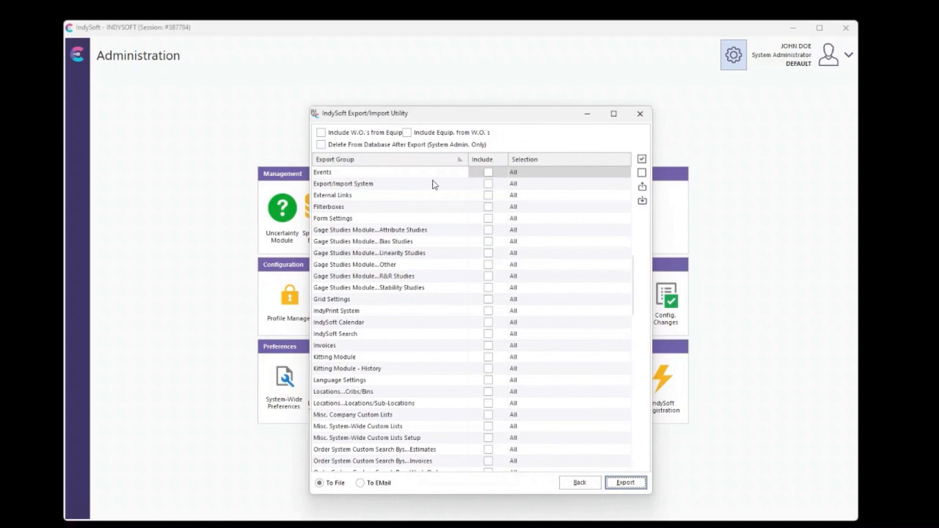
{"action": "scroll", "coordinate": [389, 207], "scroll_direction": "up", "scroll_amount": 7}
{"action": "scroll", "coordinate": [396, 215], "scroll_direction": "up", "scroll_amount": 7}
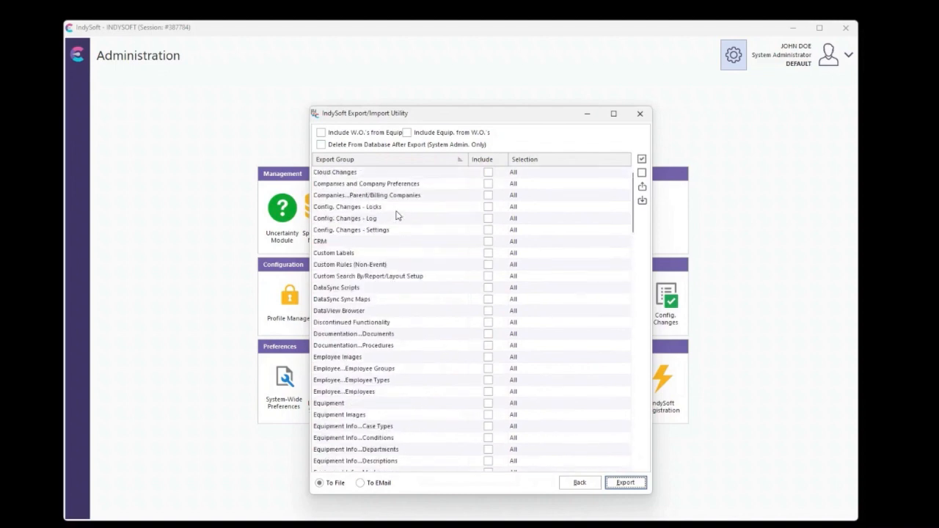
{"action": "left_click", "coordinate": [527, 173]}
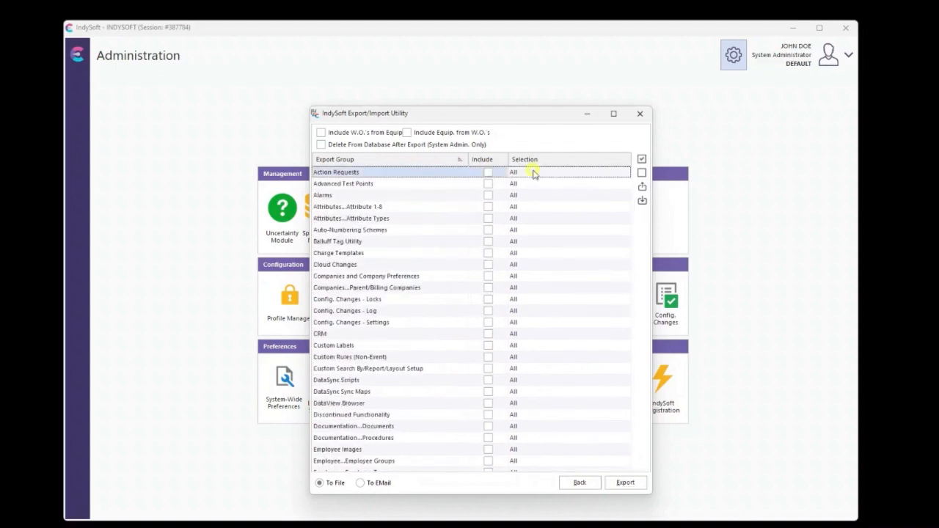
{"action": "left_click", "coordinate": [624, 173]}
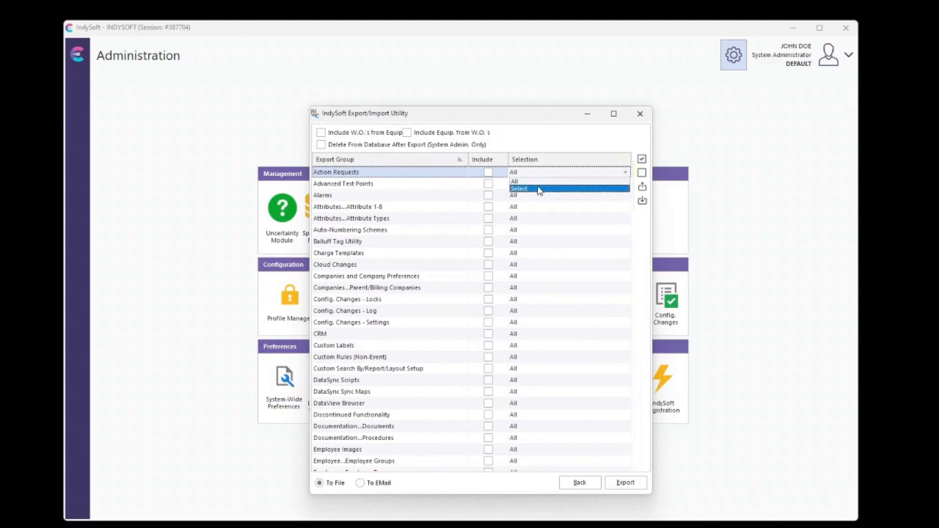
{"action": "left_click", "coordinate": [538, 190]}
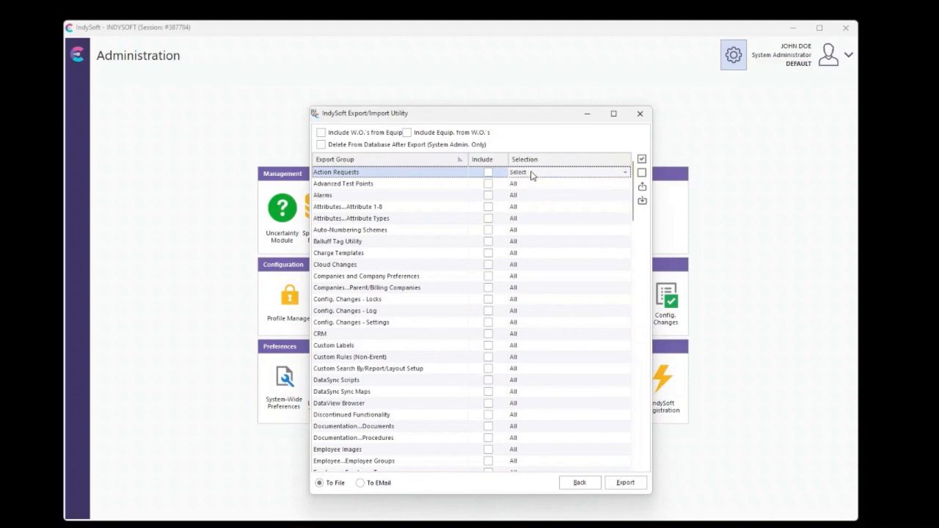
{"action": "left_click", "coordinate": [489, 173]}
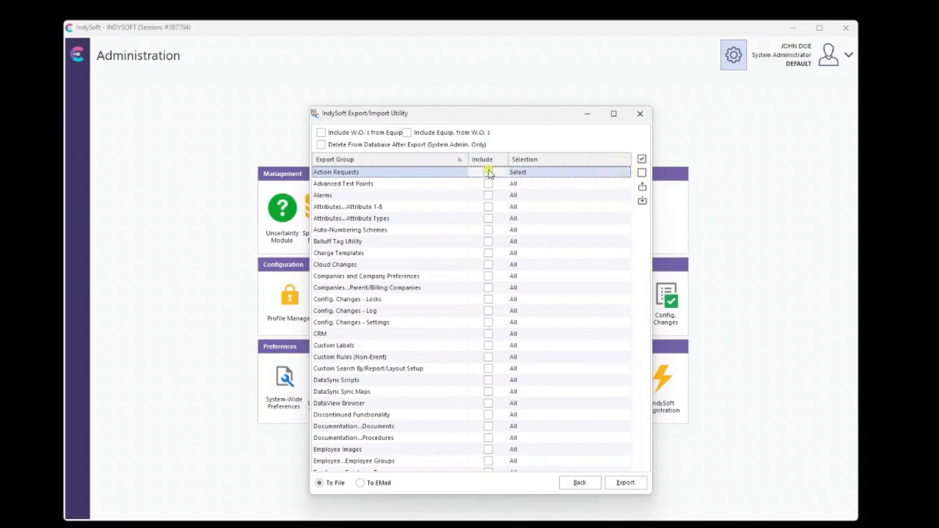
{"action": "left_click", "coordinate": [622, 483]}
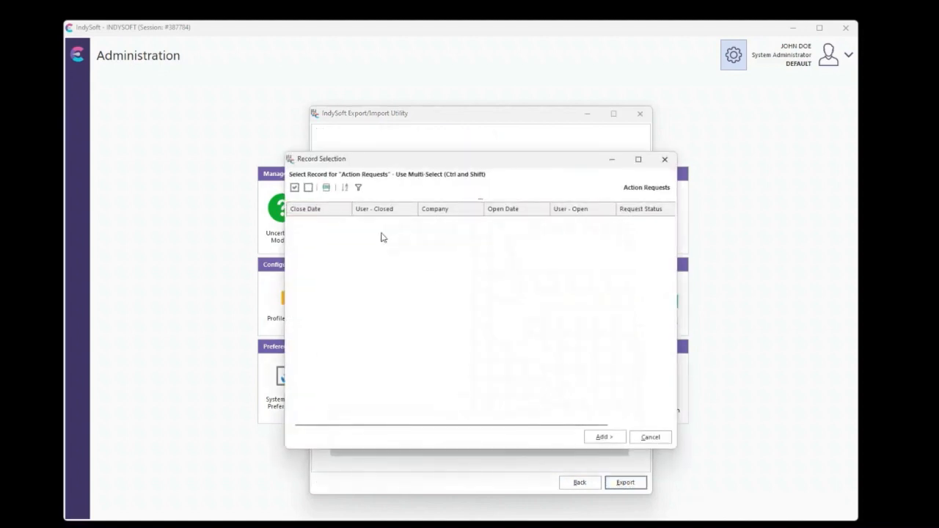
Filter the Action Requests records by Company is (exactly) CompanyC, check the filter's record count, and cancel the record selection
{"action": "left_click", "coordinate": [358, 187]}
{"action": "left_click", "coordinate": [298, 204]}
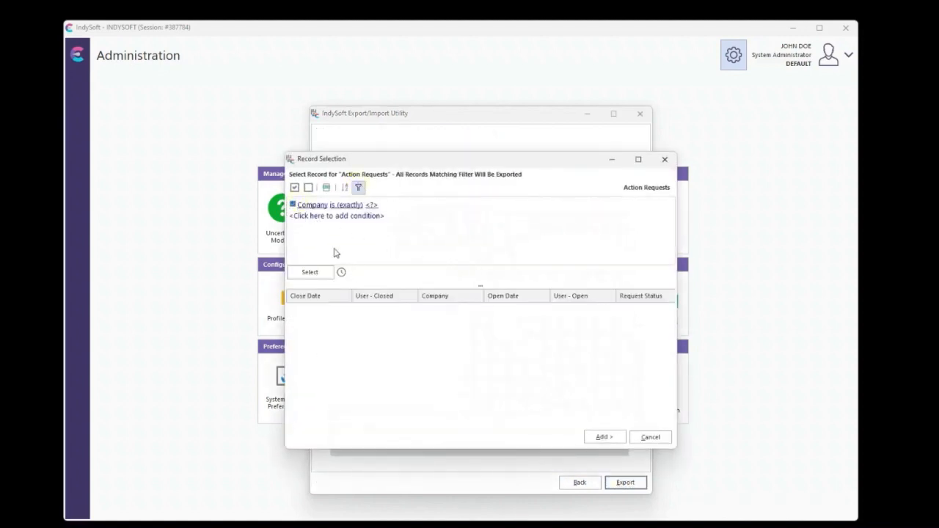
{"action": "left_click", "coordinate": [373, 206]}
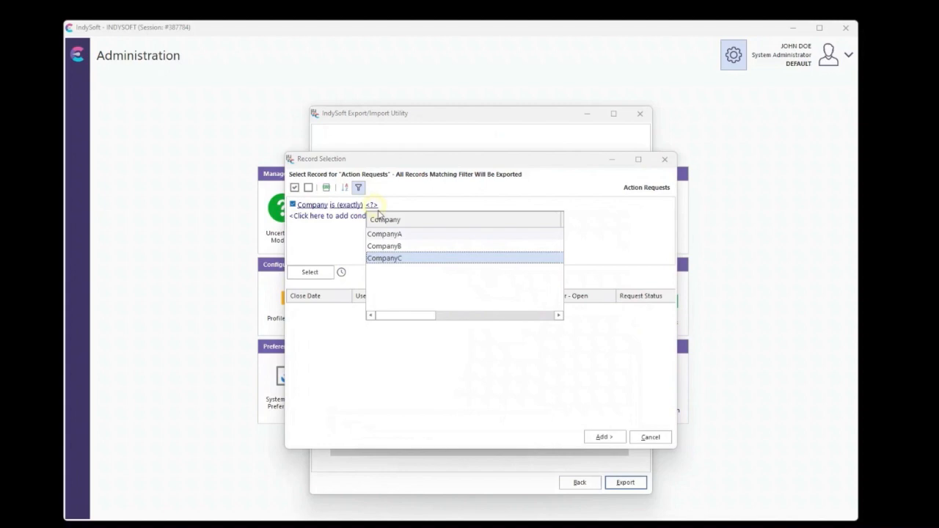
{"action": "left_click", "coordinate": [382, 259]}
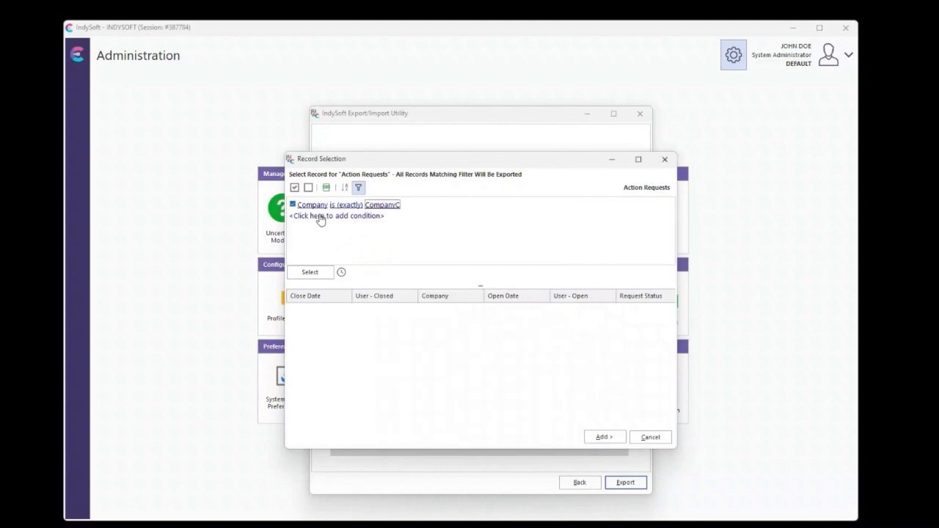
{"action": "left_click", "coordinate": [341, 272]}
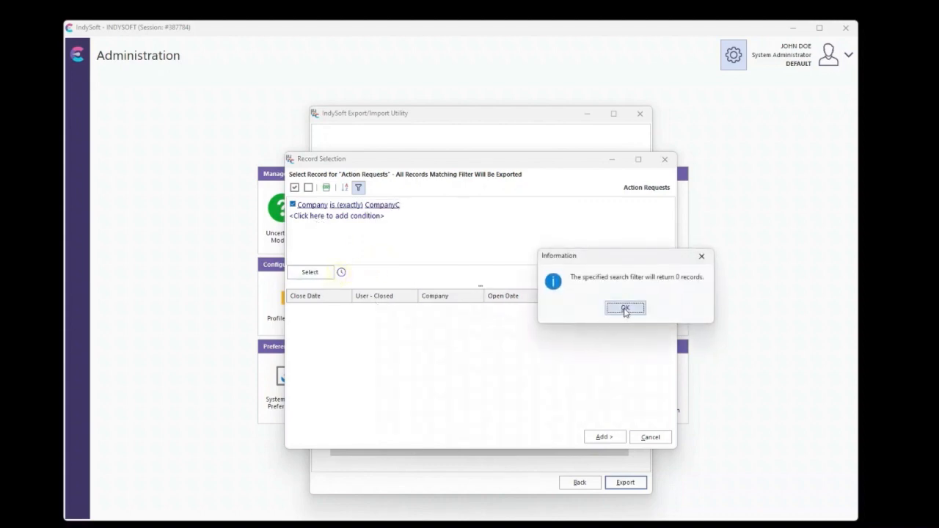
{"action": "left_click", "coordinate": [624, 308]}
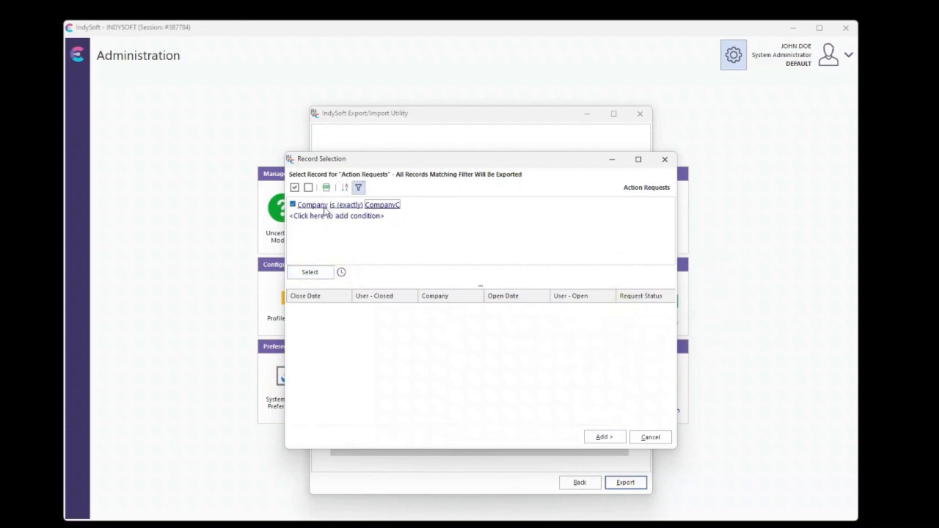
{"action": "left_click", "coordinate": [650, 437]}
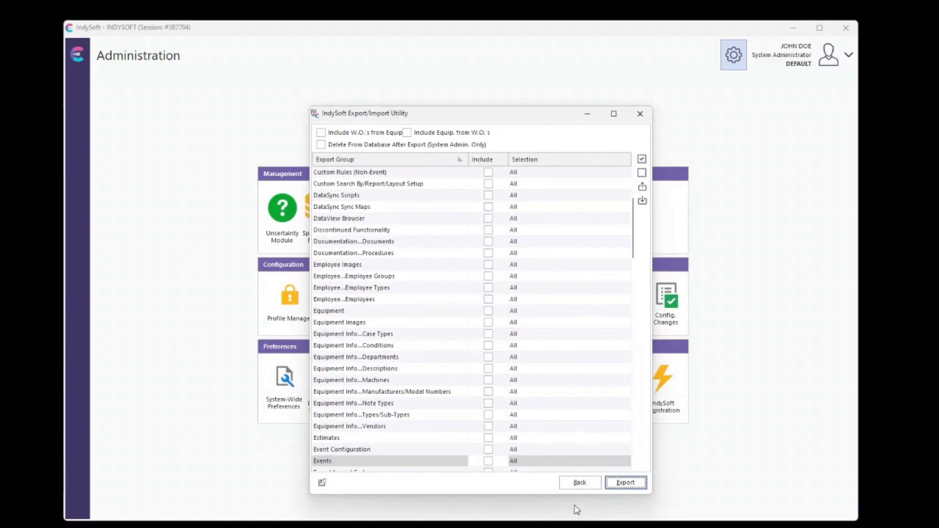
Set the Alarms group's selection to Select and exclude the group from the export
{"action": "scroll", "coordinate": [467, 419], "scroll_direction": "up", "scroll_amount": 5}
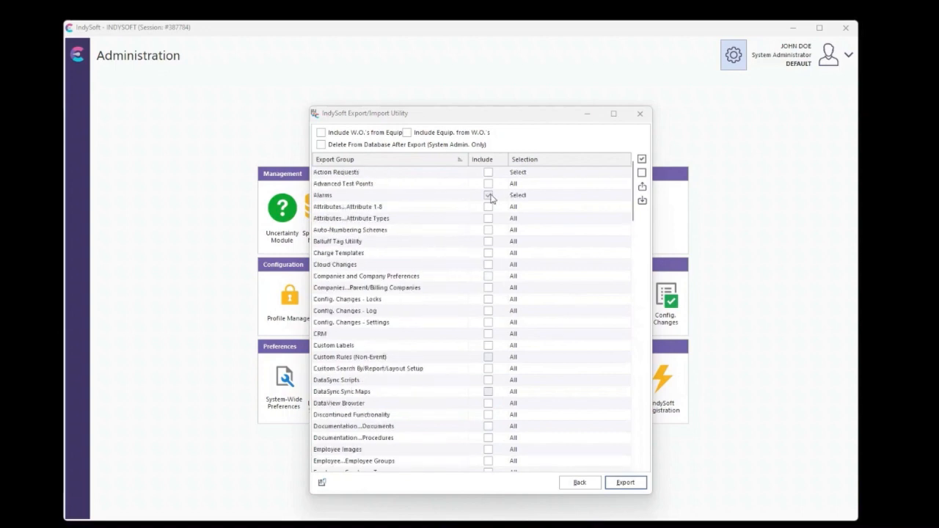
{"action": "left_click", "coordinate": [562, 197]}
{"action": "left_click", "coordinate": [580, 196]}
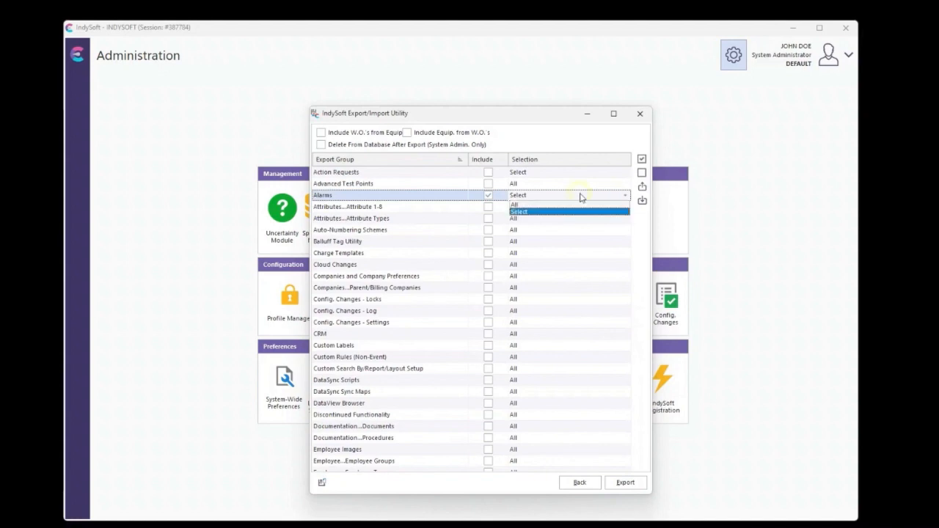
{"action": "left_click", "coordinate": [541, 212]}
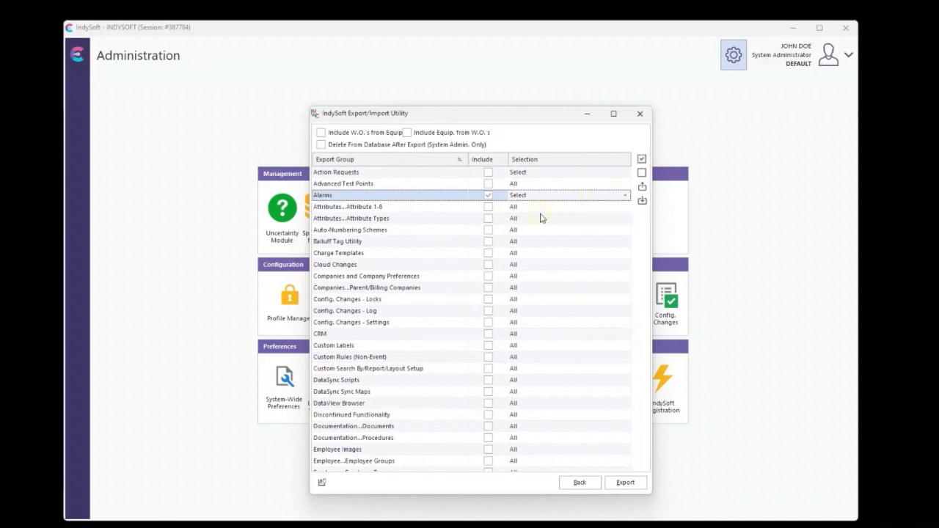
{"action": "left_click", "coordinate": [489, 198]}
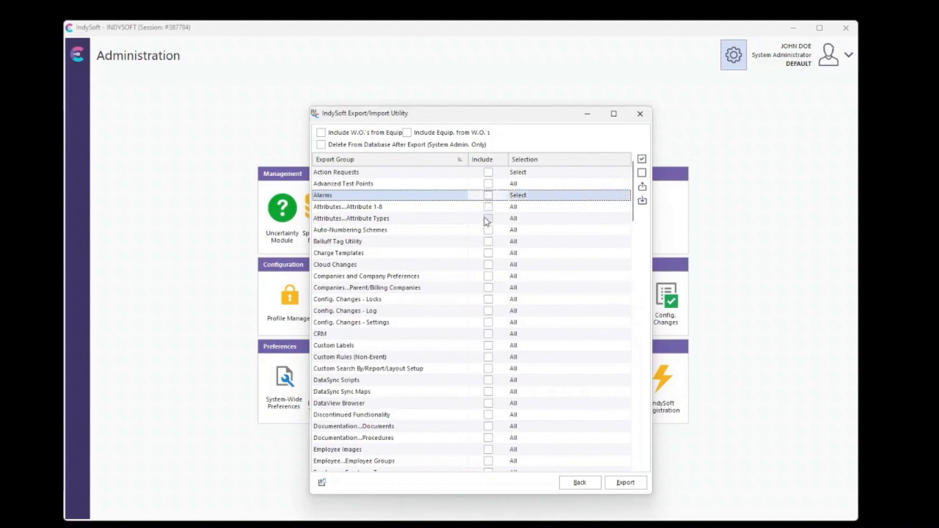
Include all export groups and set Advanced Test Points and Attributes...Attribute 1-8 to Select
{"action": "scroll", "coordinate": [489, 200], "scroll_direction": "down", "scroll_amount": 6}
{"action": "scroll", "coordinate": [490, 203], "scroll_direction": "down", "scroll_amount": 20}
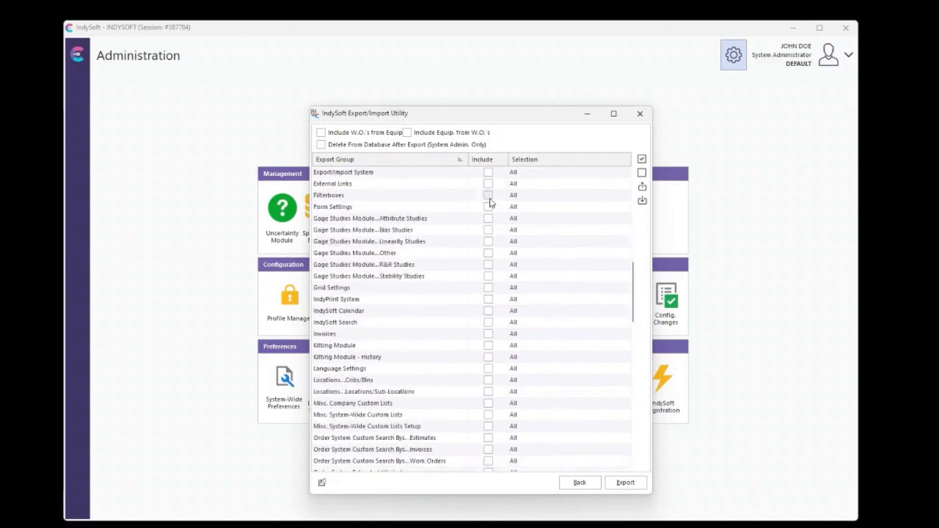
{"action": "scroll", "coordinate": [489, 201], "scroll_direction": "up", "scroll_amount": 20}
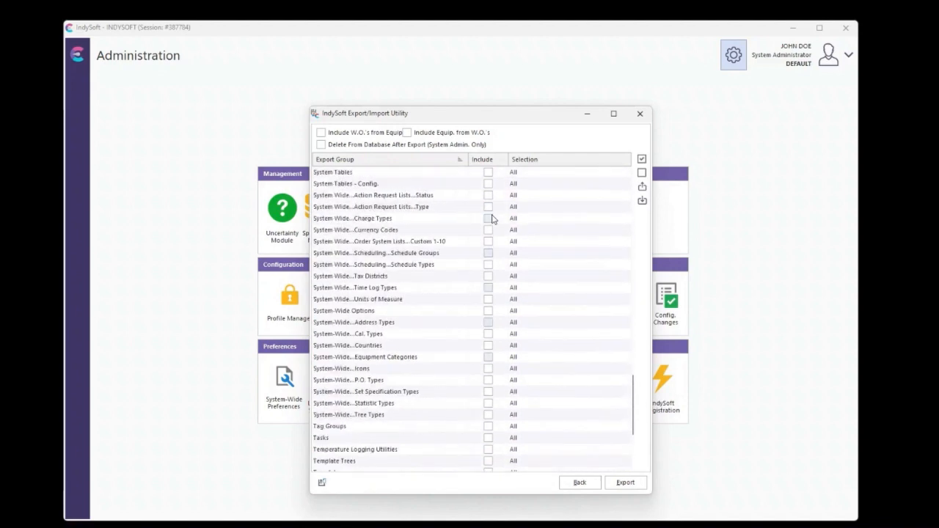
{"action": "scroll", "coordinate": [488, 205], "scroll_direction": "up", "scroll_amount": 6}
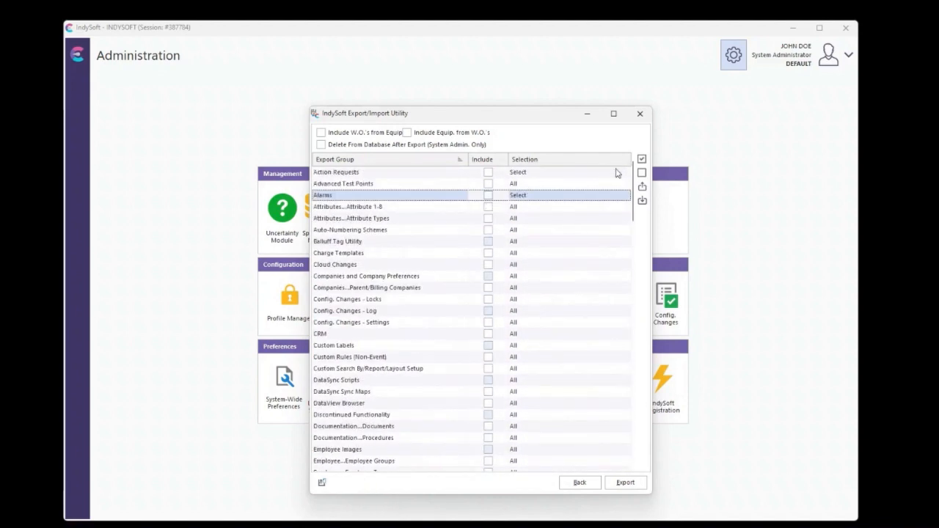
{"action": "left_click", "coordinate": [570, 184]}
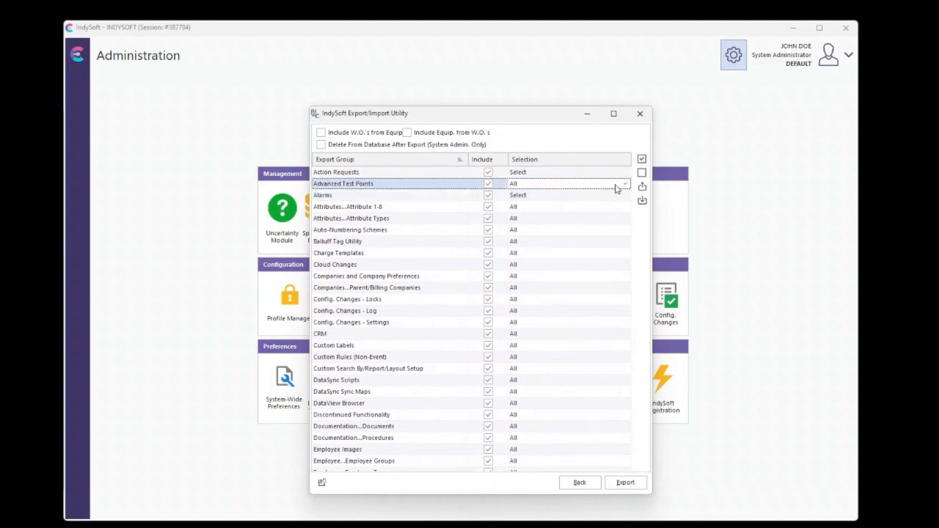
{"action": "left_click", "coordinate": [624, 183]}
{"action": "left_click", "coordinate": [564, 203]}
{"action": "left_click", "coordinate": [623, 208]}
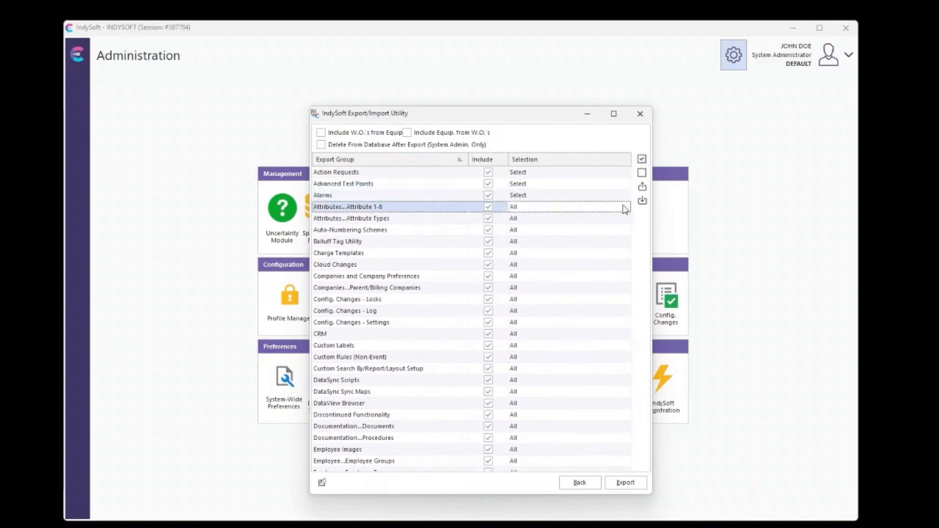
{"action": "left_click", "coordinate": [625, 206]}
{"action": "left_click", "coordinate": [551, 223]}
Locate ExportImportSettingsWAllSelectPossible-20230609.TXT in the IndySoft-InstallsScriptsEtc folder in File Explorer, and return to the export utility
{"action": "left_click", "coordinate": [389, 526]}
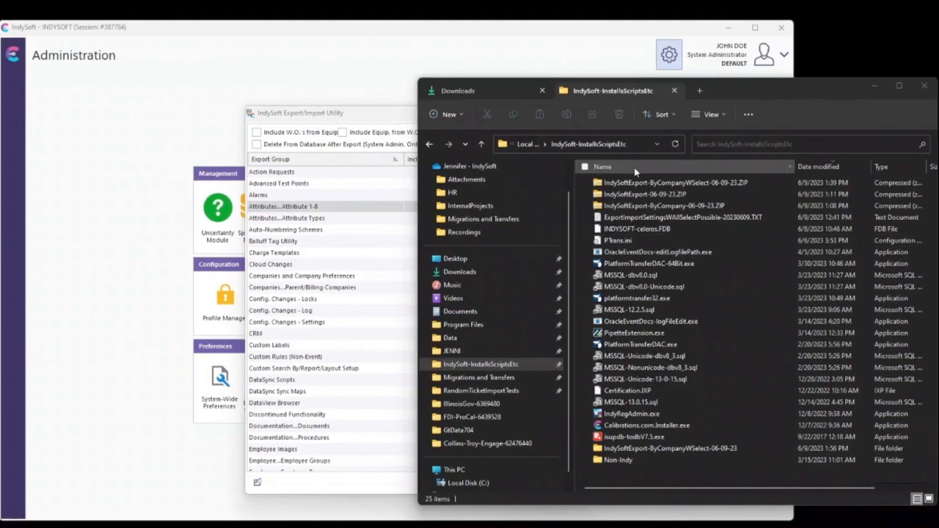
{"action": "left_click", "coordinate": [610, 217]}
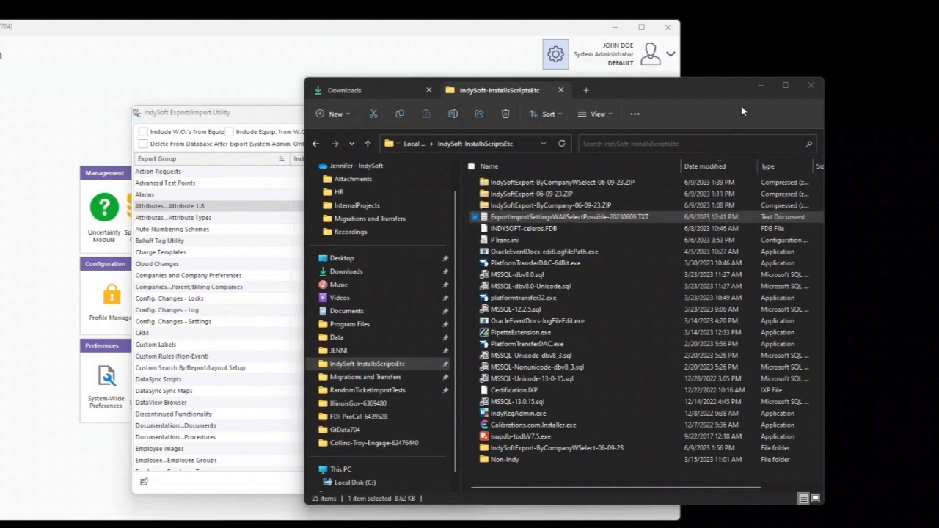
{"action": "left_click", "coordinate": [761, 86]}
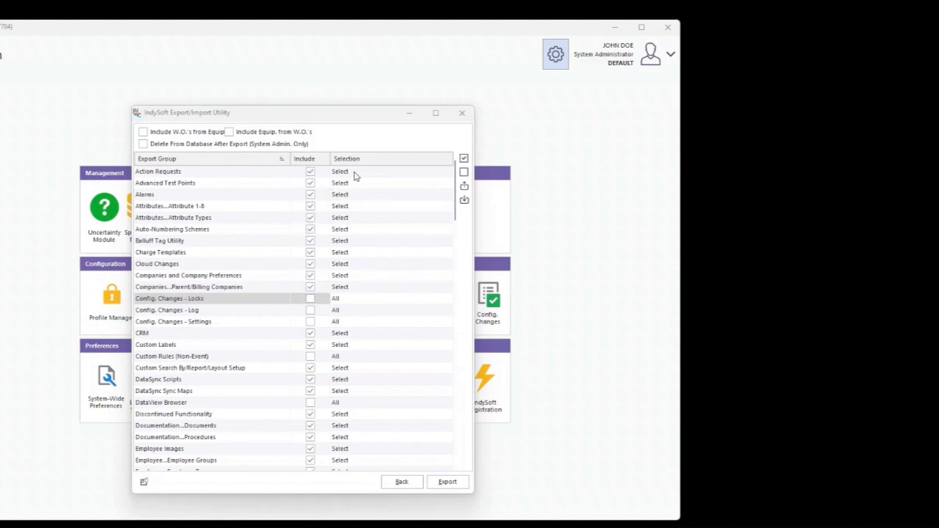
Check the selection options for Config. Changes - Locks and review the Include and Selection settings of all export groups
{"action": "left_click", "coordinate": [339, 300]}
{"action": "left_click", "coordinate": [357, 312]}
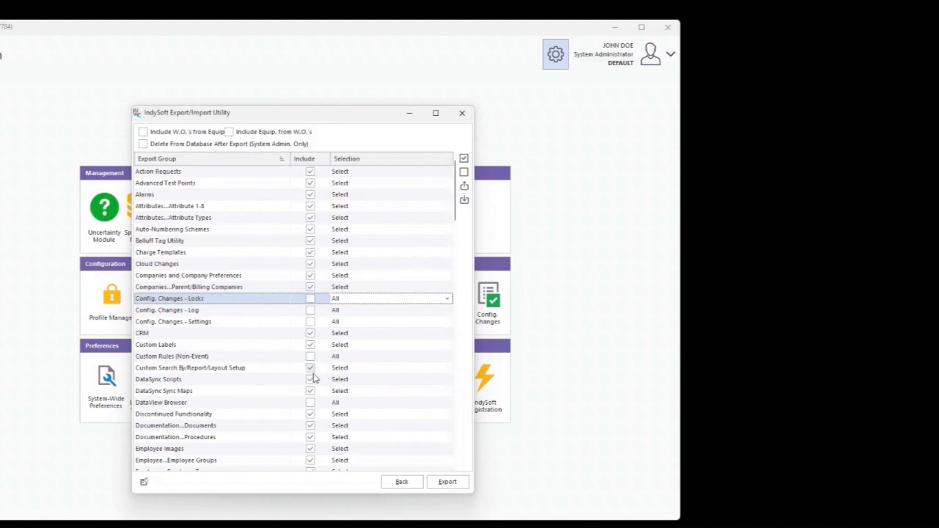
{"action": "scroll", "coordinate": [313, 377], "scroll_direction": "down", "scroll_amount": 18}
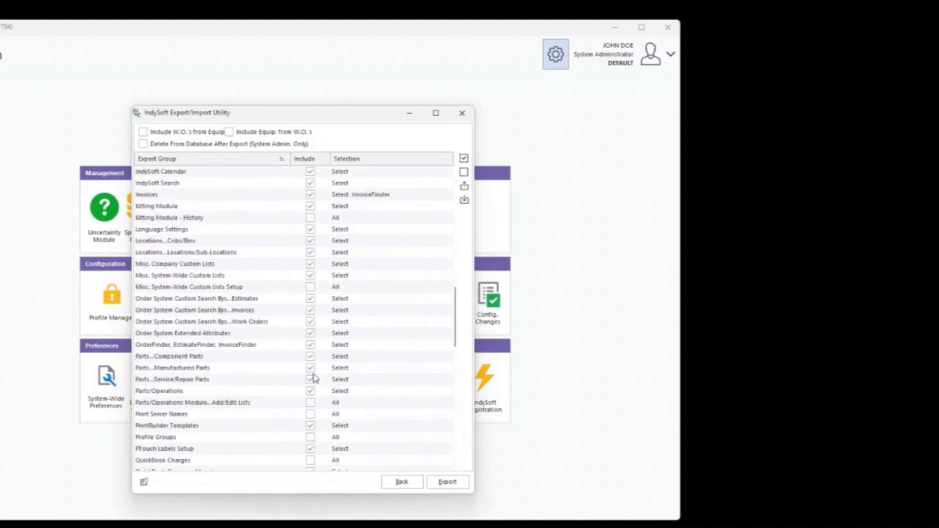
{"action": "scroll", "coordinate": [314, 377], "scroll_direction": "down", "scroll_amount": 12}
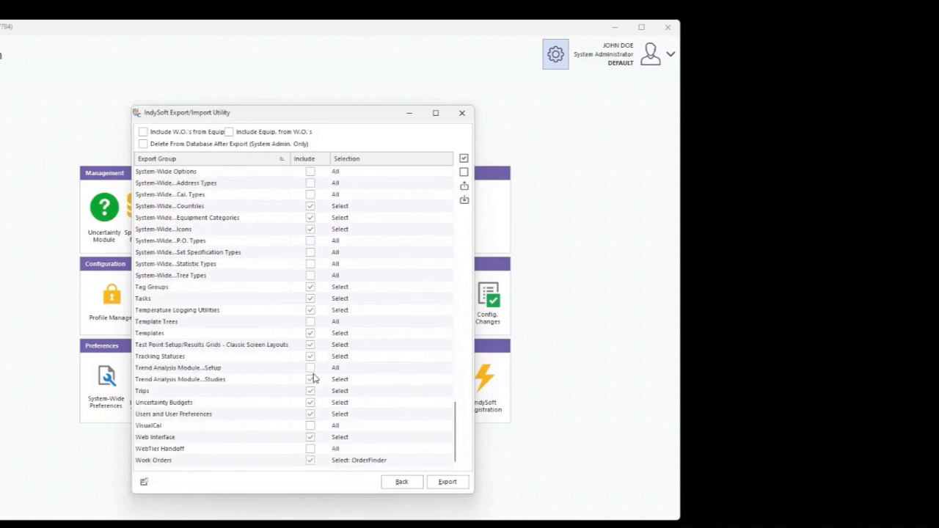
{"action": "scroll", "coordinate": [313, 377], "scroll_direction": "up", "scroll_amount": 20}
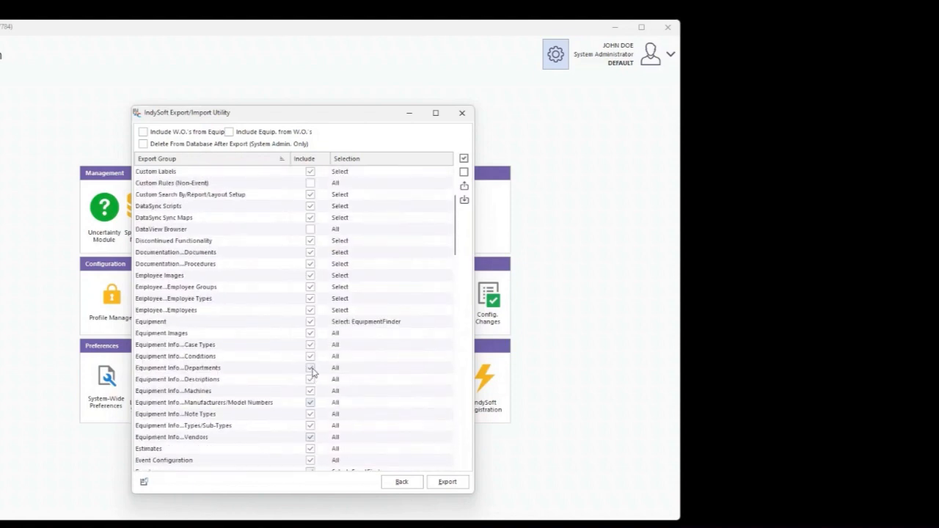
{"action": "scroll", "coordinate": [313, 373], "scroll_direction": "up", "scroll_amount": 5}
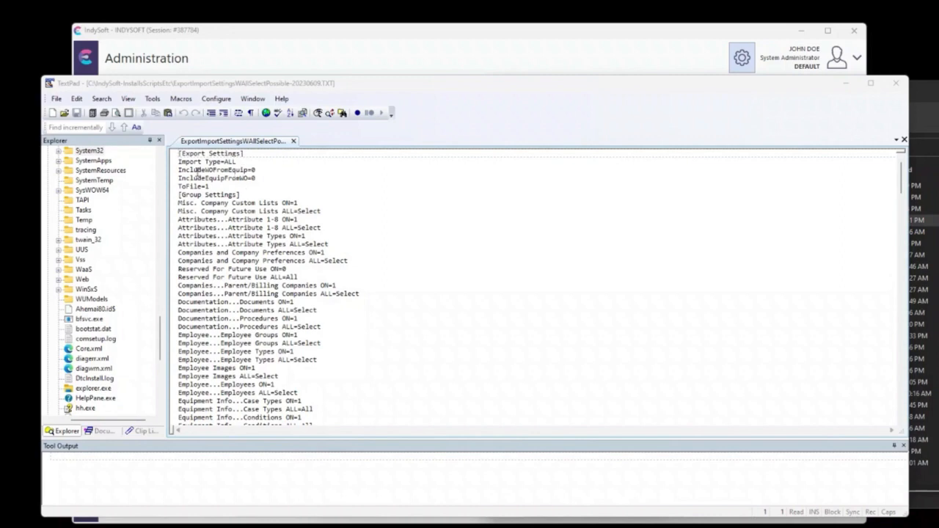
In TextPad, examine the Group Settings entries of the ExportImportSettingsWAllSelectPossible-20230609.TXT file
{"action": "left_click_drag", "start_coordinate": [181, 195], "coordinate": [323, 220]}
{"action": "left_click", "coordinate": [287, 242]}
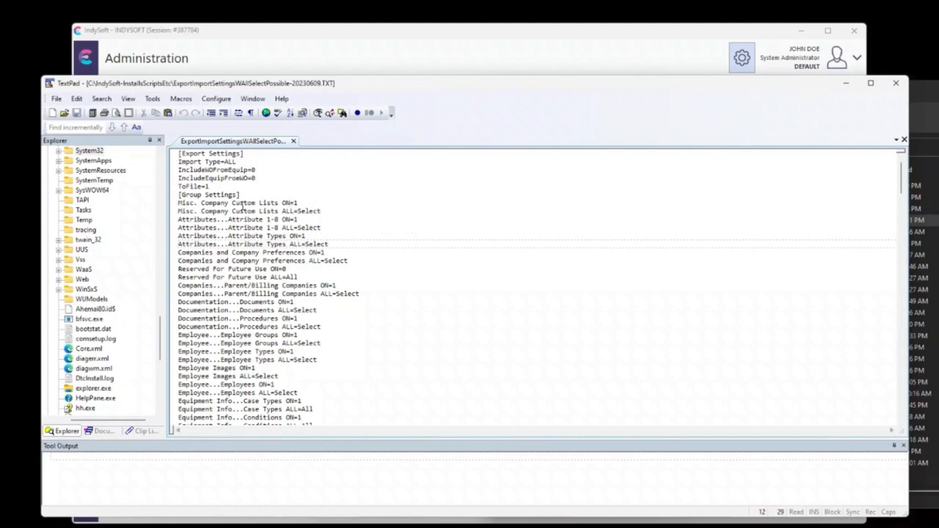
Review the ALL=Select and ALL=All entries of the remaining groups down the settings file, and return to the export utility
{"action": "left_click_drag", "start_coordinate": [329, 211], "coordinate": [267, 215]}
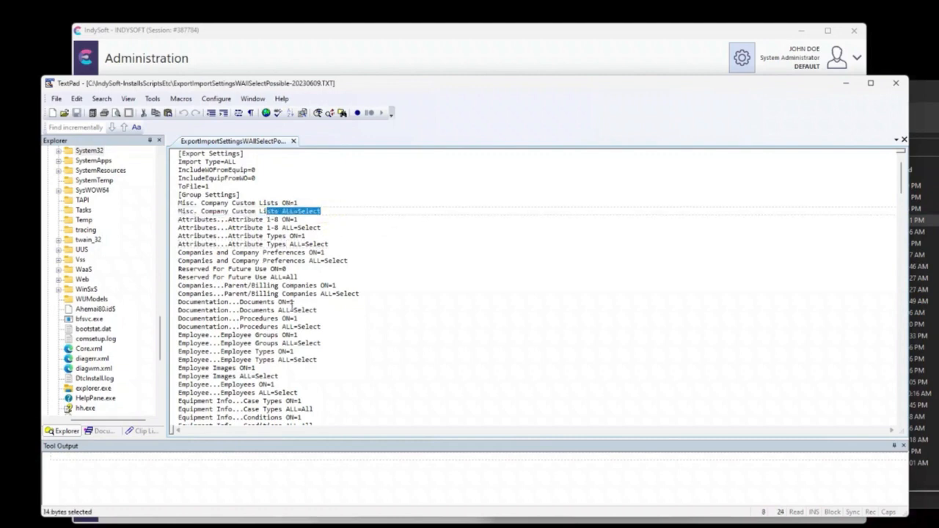
{"action": "scroll", "coordinate": [299, 300], "scroll_direction": "down", "scroll_amount": 7}
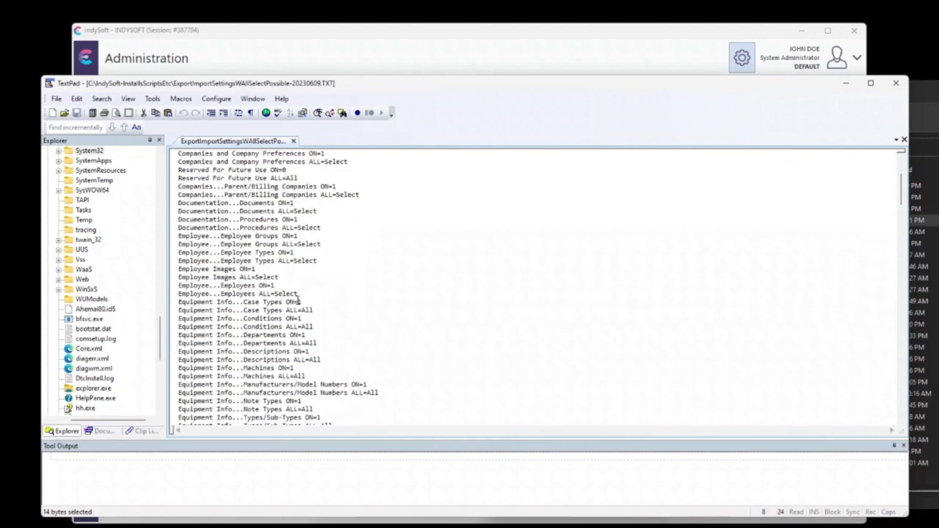
{"action": "scroll", "coordinate": [297, 301], "scroll_direction": "down", "scroll_amount": 11}
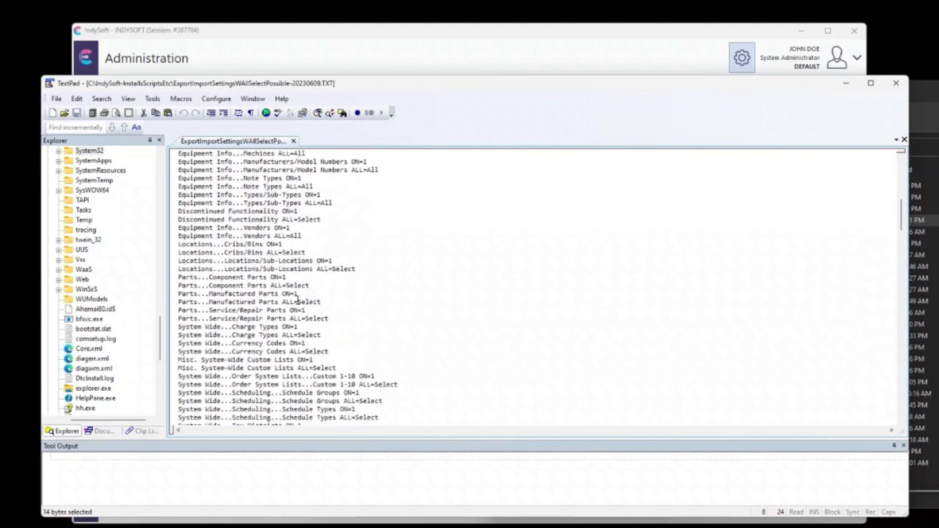
{"action": "scroll", "coordinate": [297, 300], "scroll_direction": "down", "scroll_amount": 18}
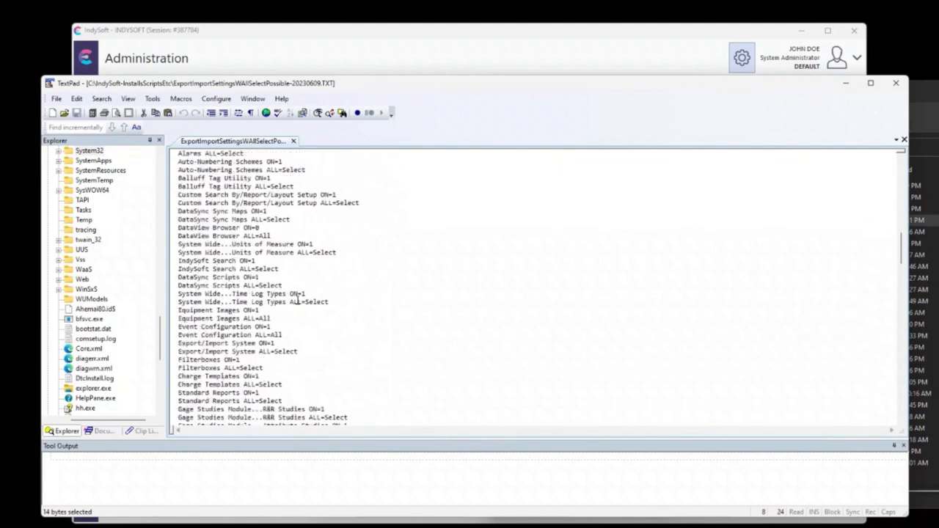
{"action": "scroll", "coordinate": [297, 301], "scroll_direction": "down", "scroll_amount": 10}
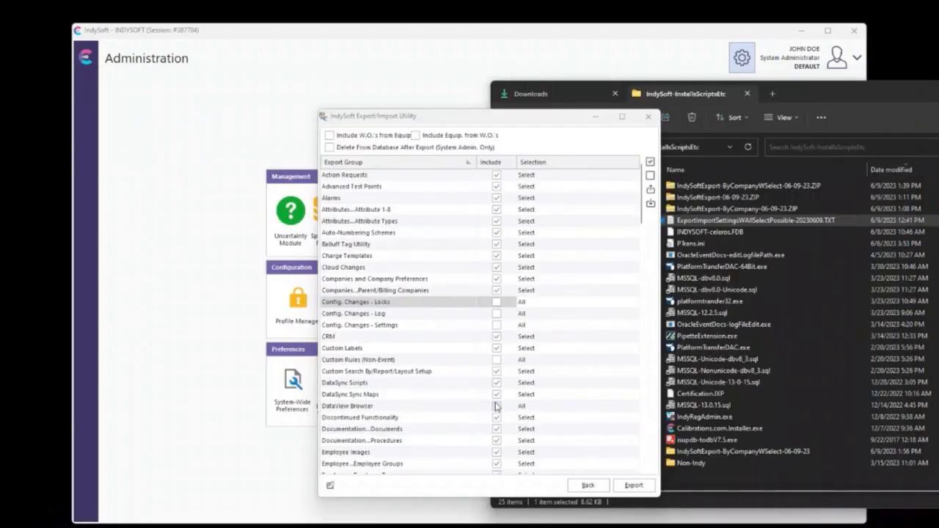
Set Employee...Employees to Select and make it the only group included in the export
{"action": "scroll", "coordinate": [546, 315], "scroll_direction": "down", "scroll_amount": 5}
{"action": "left_click", "coordinate": [546, 316]}
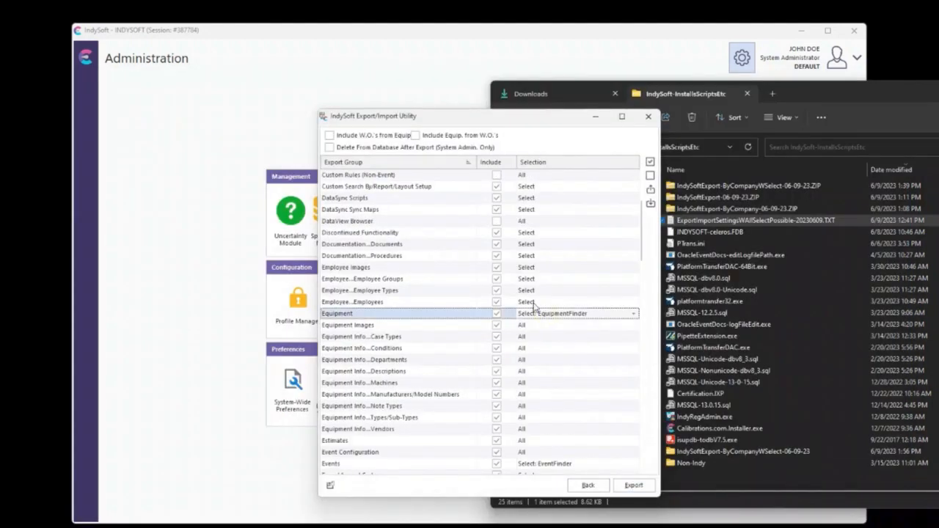
{"action": "left_click", "coordinate": [543, 303]}
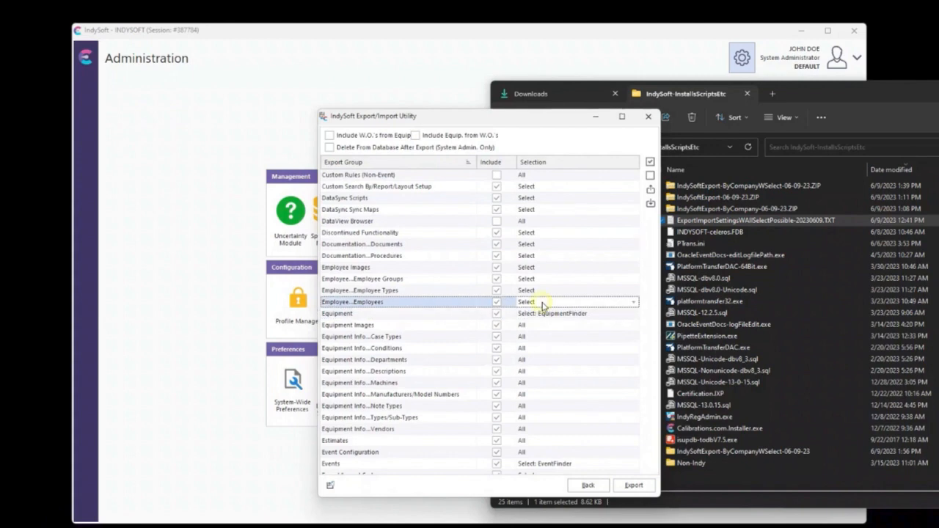
{"action": "left_click", "coordinate": [543, 303]}
{"action": "left_click", "coordinate": [540, 319]}
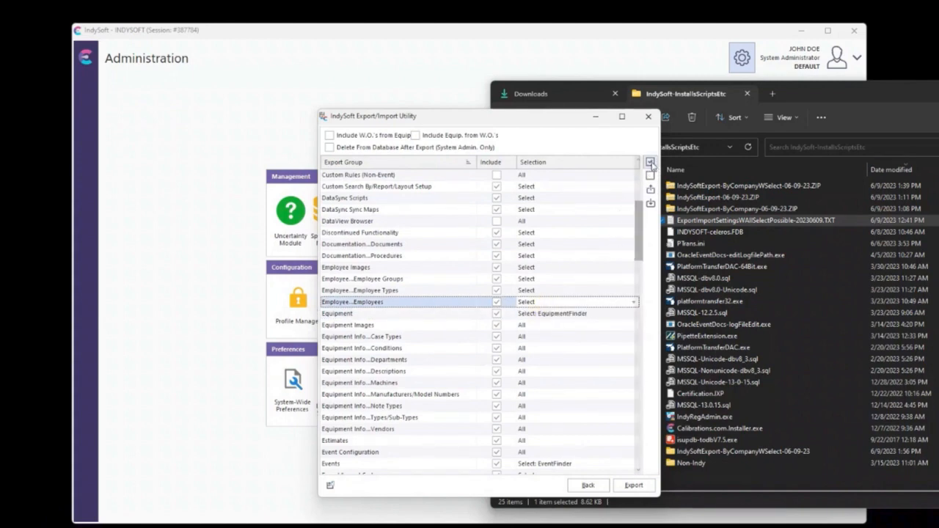
{"action": "left_click", "coordinate": [650, 163]}
{"action": "left_click", "coordinate": [650, 176]}
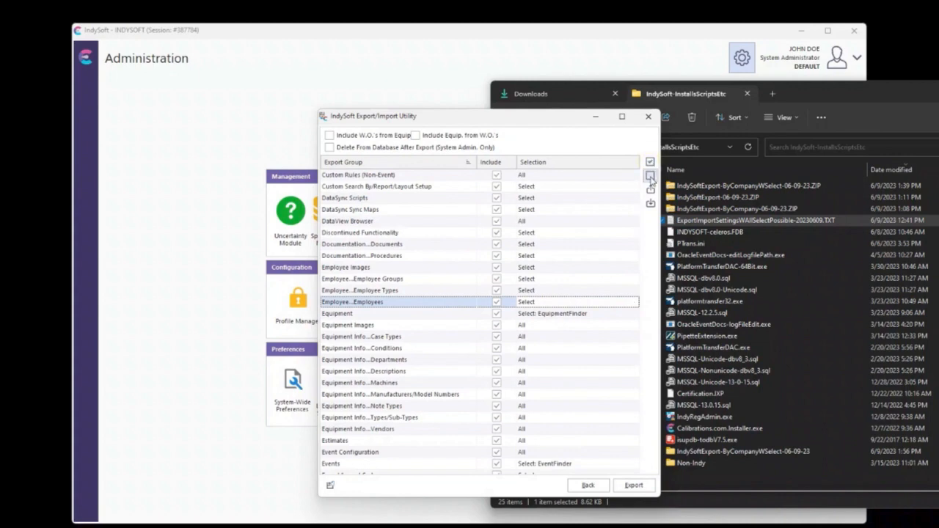
{"action": "left_click", "coordinate": [496, 301]}
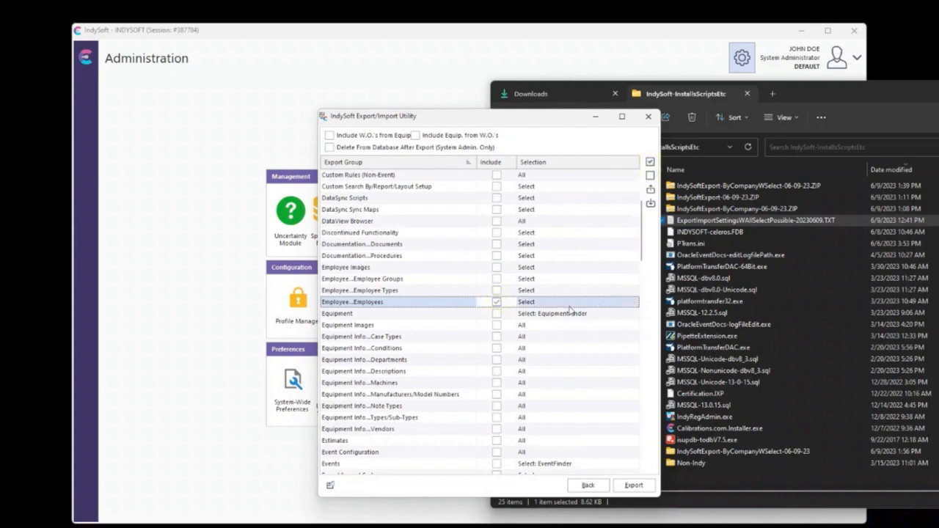
Start the export, filter the Employees records by Company is (exactly) CompanyB, add the matches, and cancel at the file naming
{"action": "left_click", "coordinate": [633, 484]}
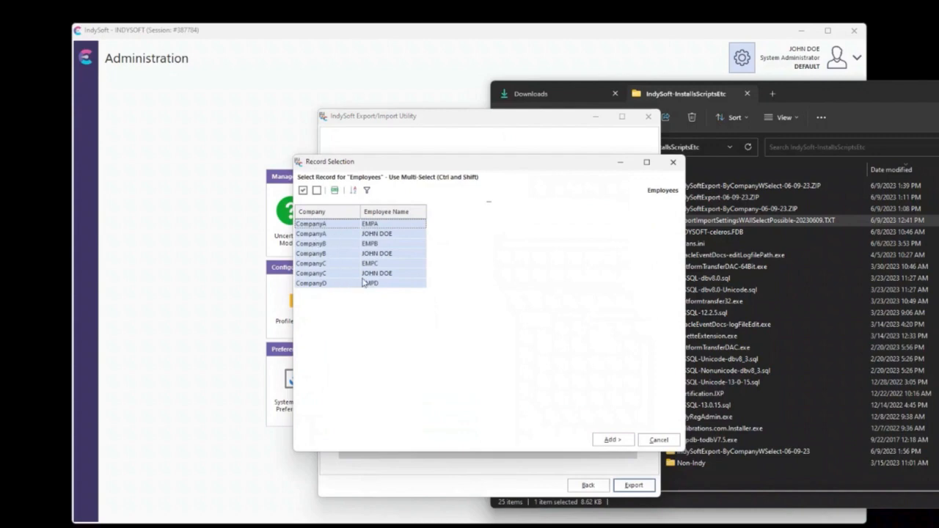
{"action": "left_click", "coordinate": [367, 190]}
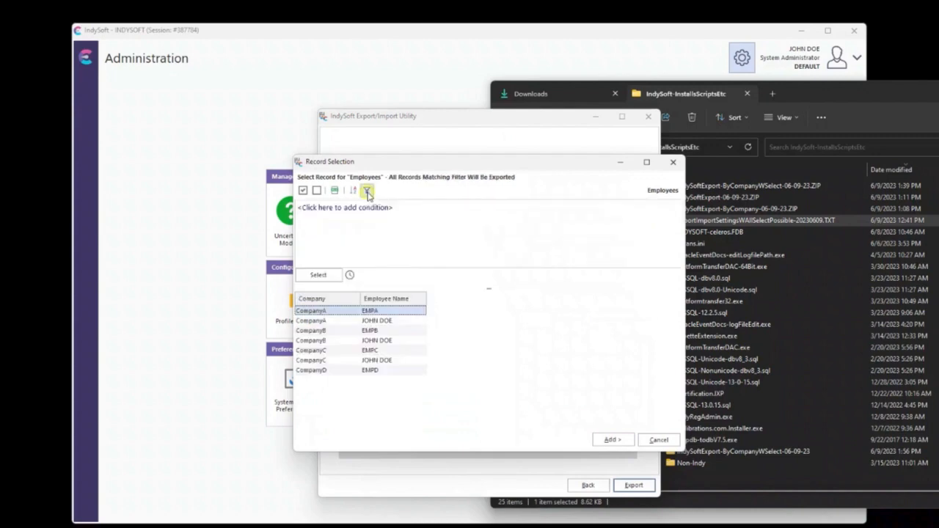
{"action": "left_click", "coordinate": [325, 213]}
{"action": "left_click", "coordinate": [314, 208]}
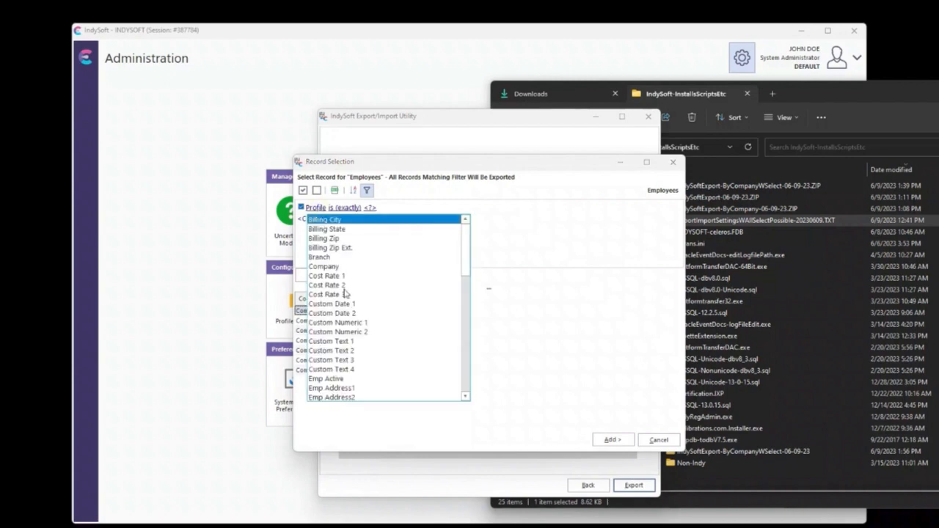
{"action": "left_click", "coordinate": [330, 269]}
{"action": "left_click", "coordinate": [371, 207]}
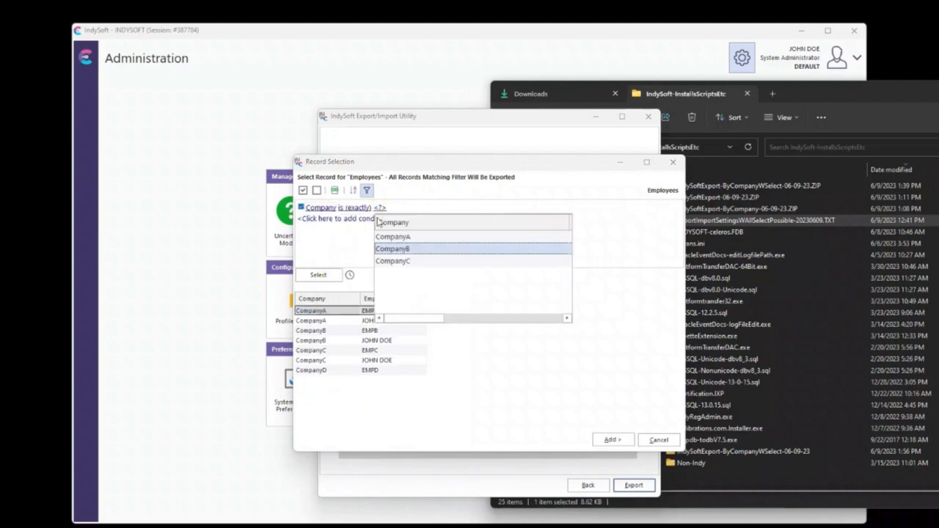
{"action": "left_click", "coordinate": [388, 250]}
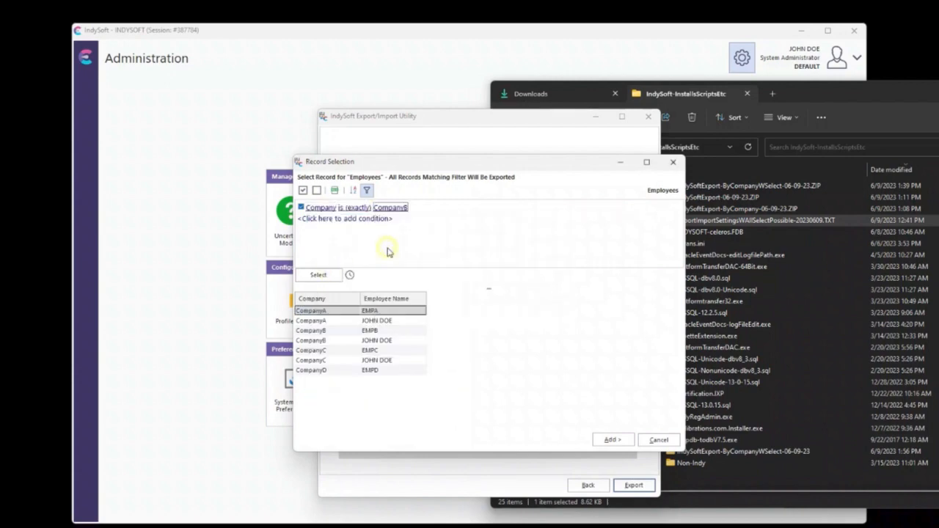
{"action": "left_click", "coordinate": [339, 276]}
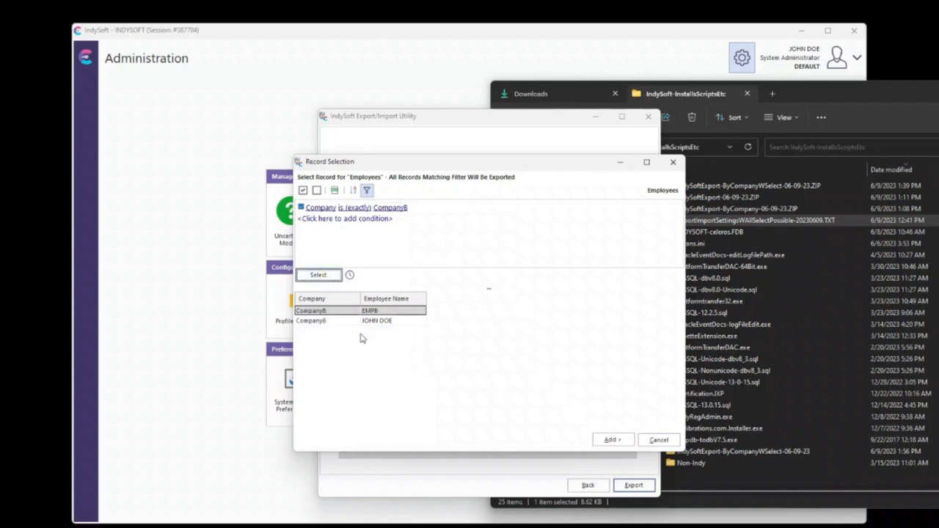
{"action": "left_click", "coordinate": [613, 440]}
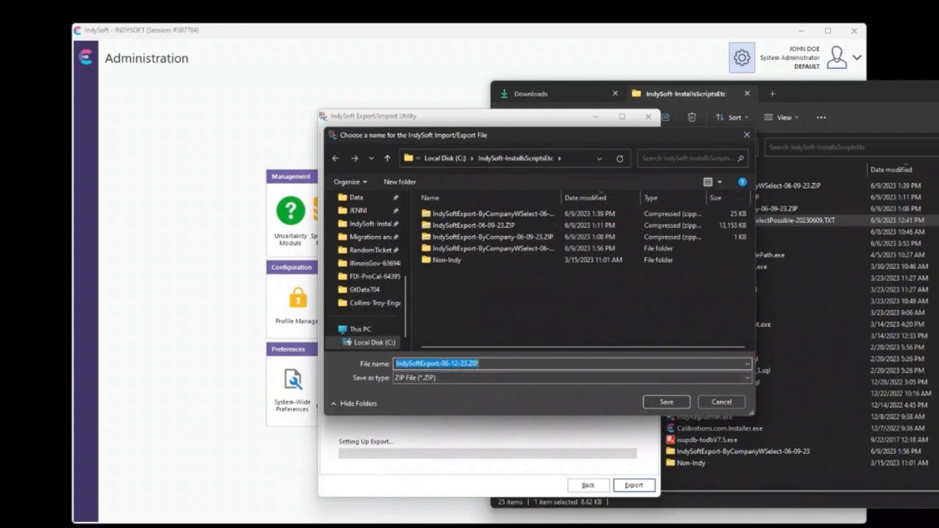
{"action": "left_click", "coordinate": [721, 402]}
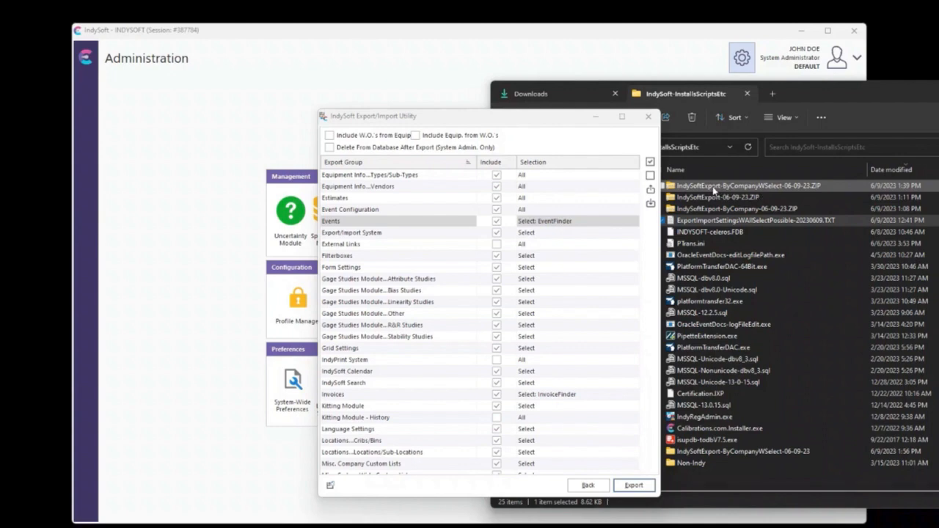
Load the export settings from IndySoftExport-ByCompanyWSelect-06-09-23.ZIP
{"action": "left_click", "coordinate": [650, 203]}
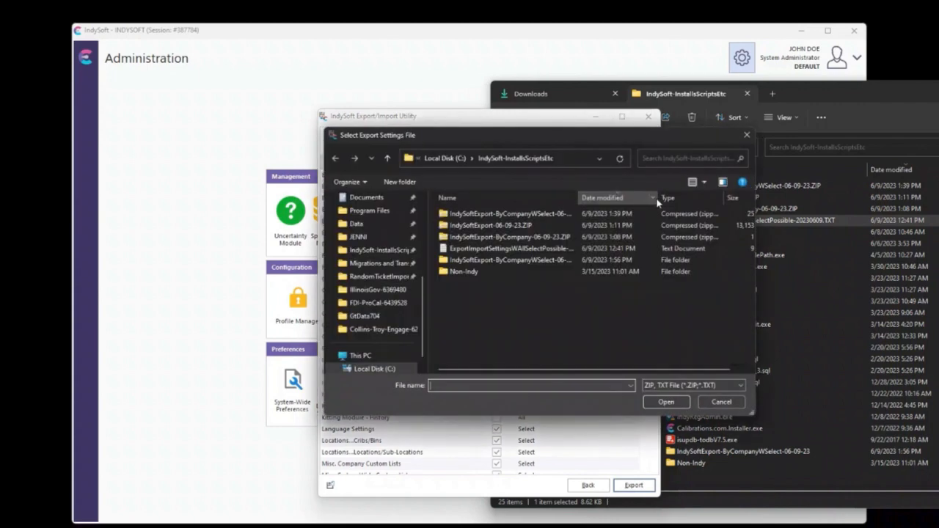
{"action": "left_click", "coordinate": [511, 214]}
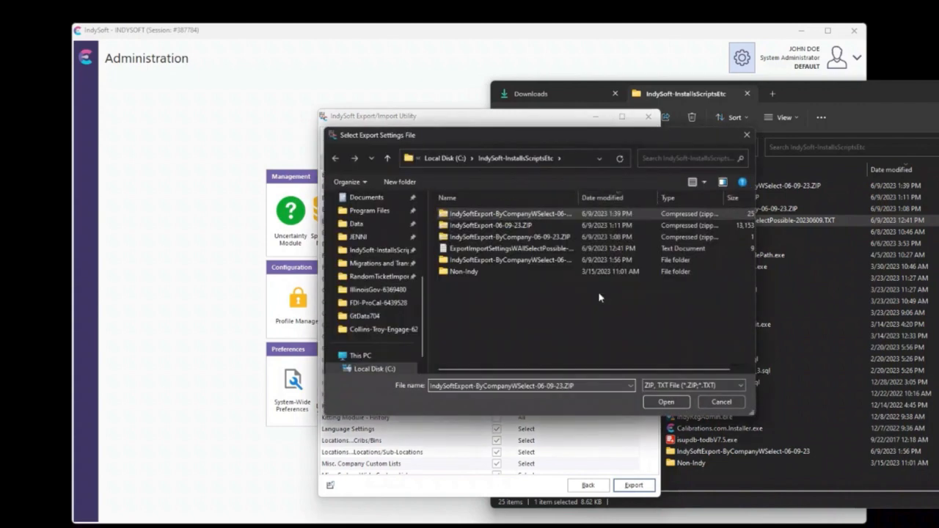
{"action": "left_click", "coordinate": [655, 404]}
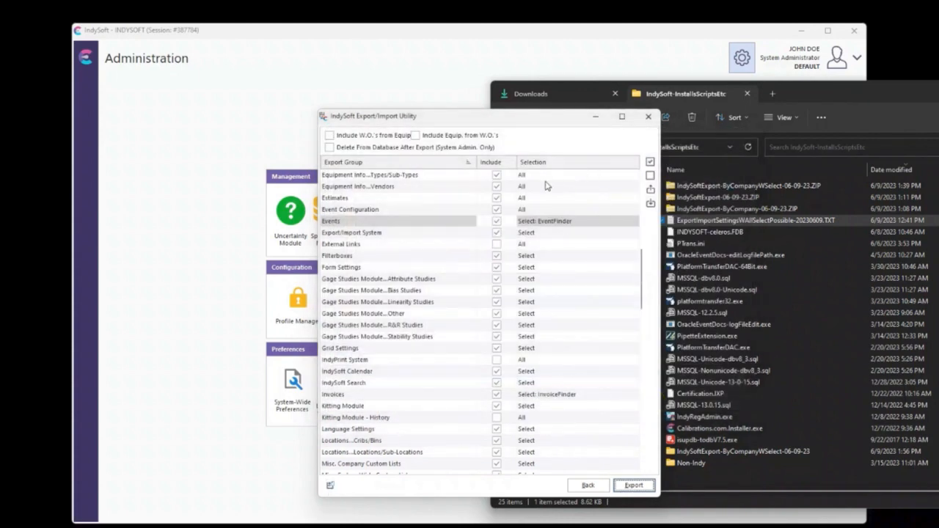
Run the export through the Company Custom Lists, Attribute List Items and Attribute Types record filters, and cancel at the Companies filter
{"action": "left_click", "coordinate": [634, 484]}
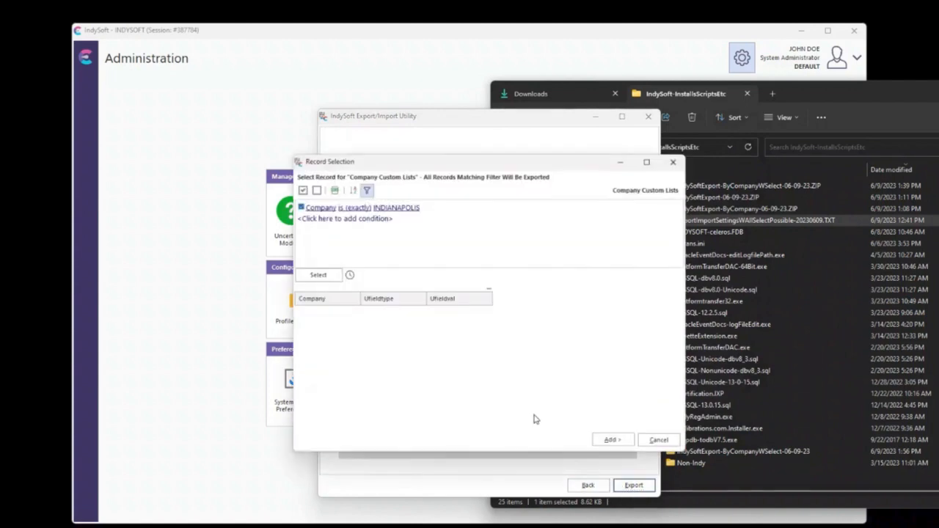
{"action": "left_click", "coordinate": [318, 276]}
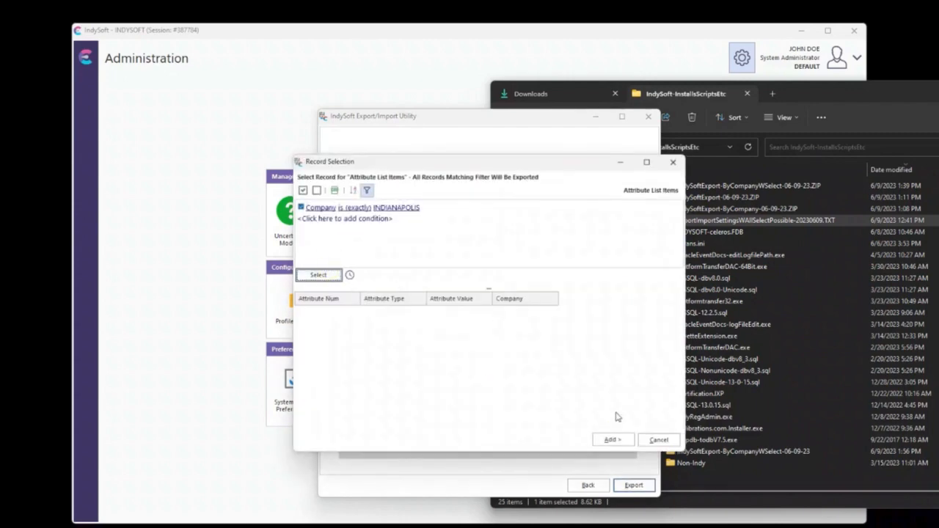
{"action": "left_click", "coordinate": [606, 438]}
{"action": "left_click", "coordinate": [318, 280]}
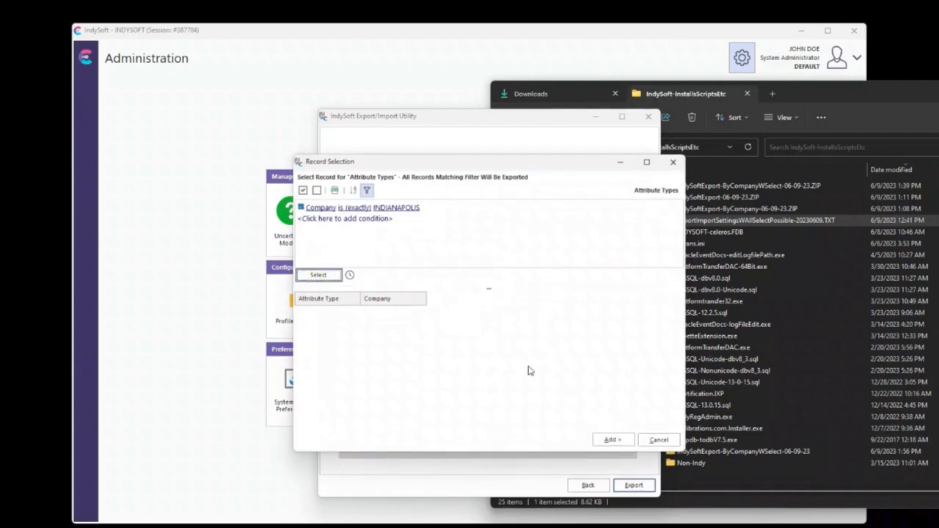
{"action": "left_click", "coordinate": [608, 438]}
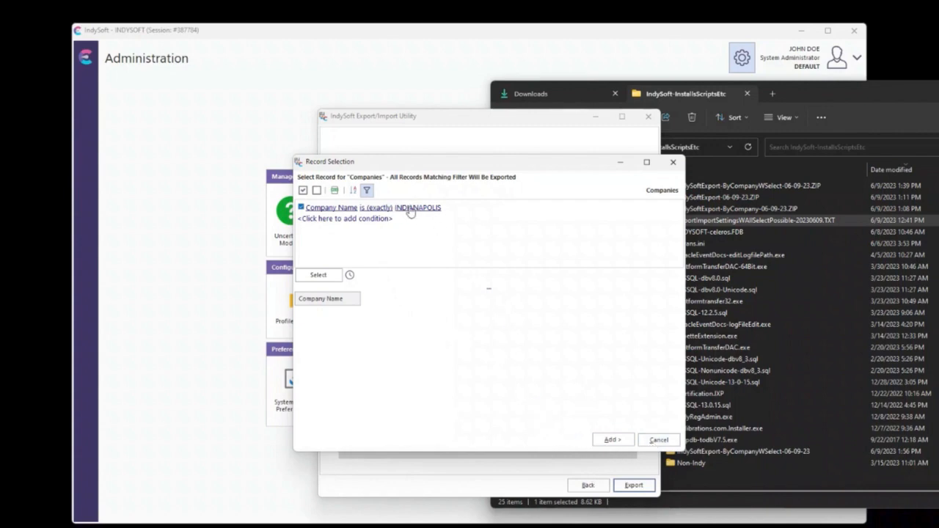
{"action": "left_click", "coordinate": [660, 438]}
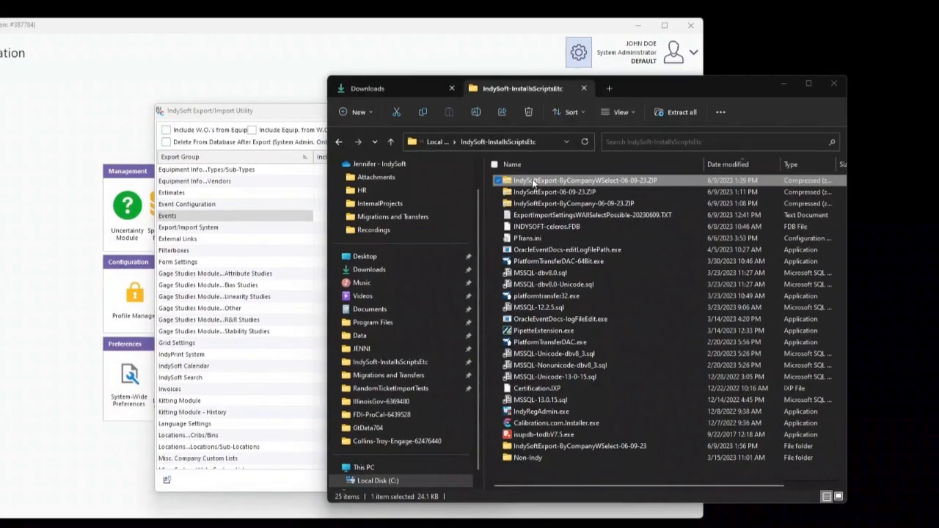
In File Explorer, open IndySoftExport-ByCompanyWSelect-06-09-23.ZIP and look through its FILTER text files
{"action": "right_click", "coordinate": [532, 183]}
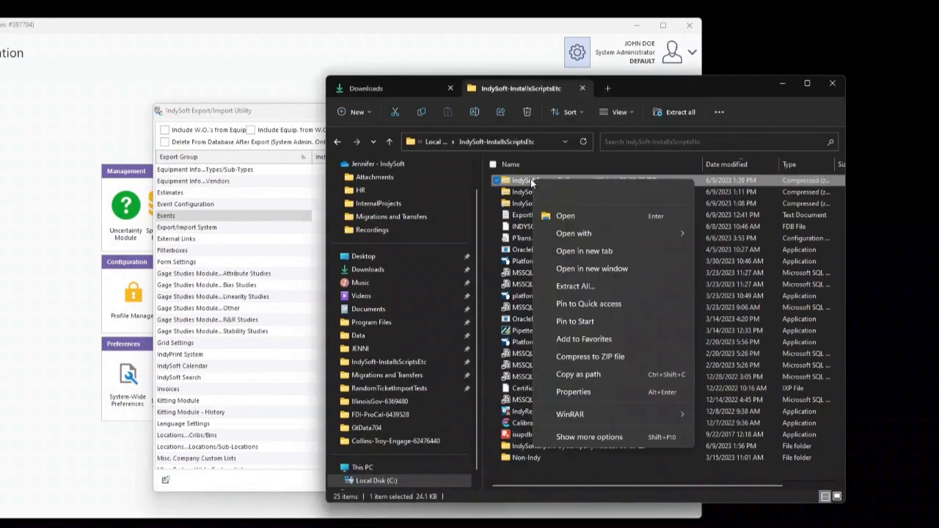
{"action": "left_click", "coordinate": [559, 216]}
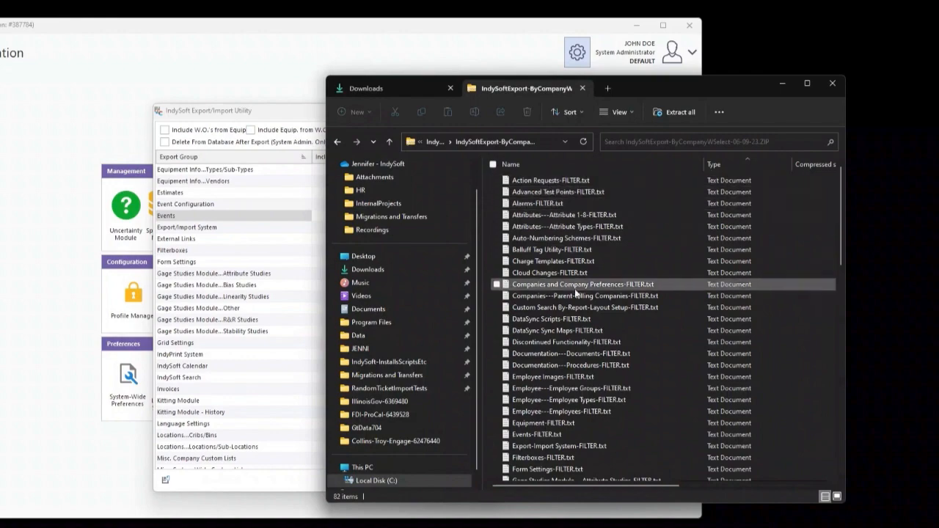
{"action": "scroll", "coordinate": [519, 396], "scroll_direction": "down", "scroll_amount": 15}
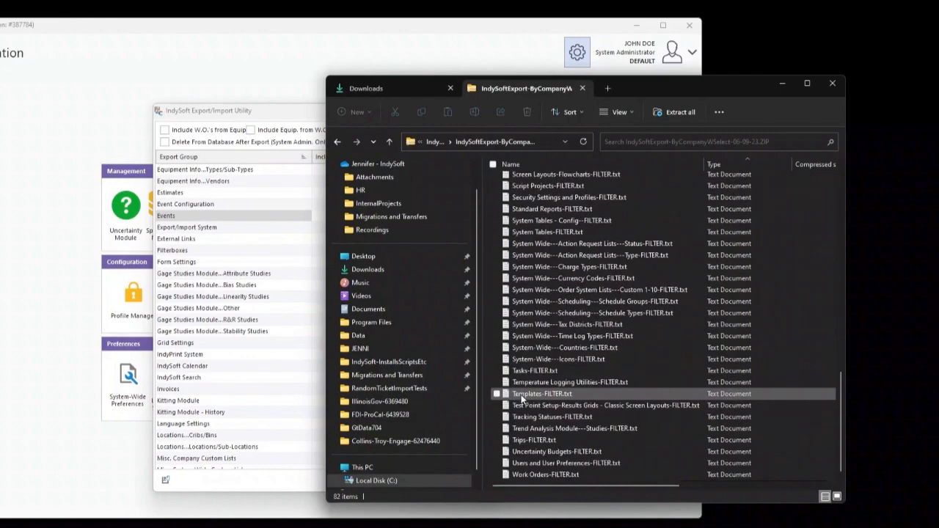
{"action": "scroll", "coordinate": [522, 399], "scroll_direction": "up", "scroll_amount": 15}
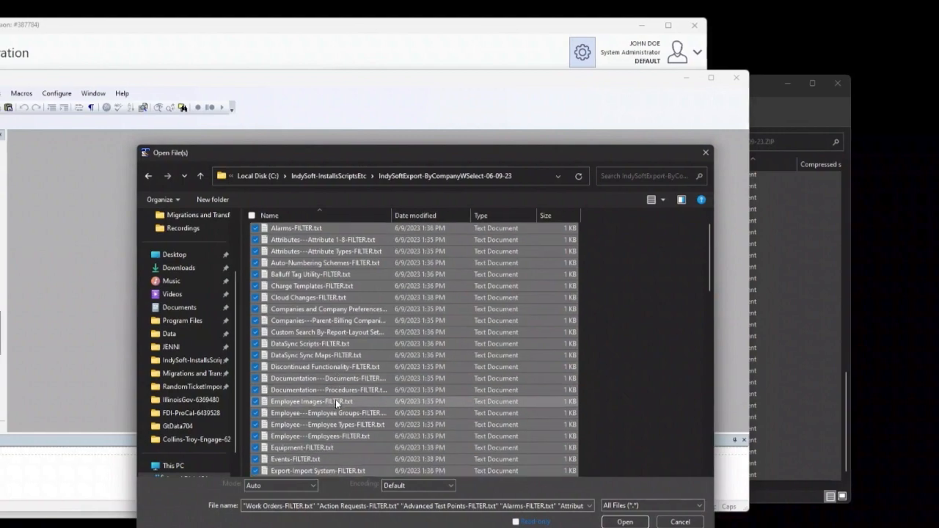
In TextPad, open all FILTER text files from the IndySoftExport-ByCompanyWSelect-06-09-23 folder
{"action": "scroll", "coordinate": [335, 399], "scroll_direction": "down", "scroll_amount": 15}
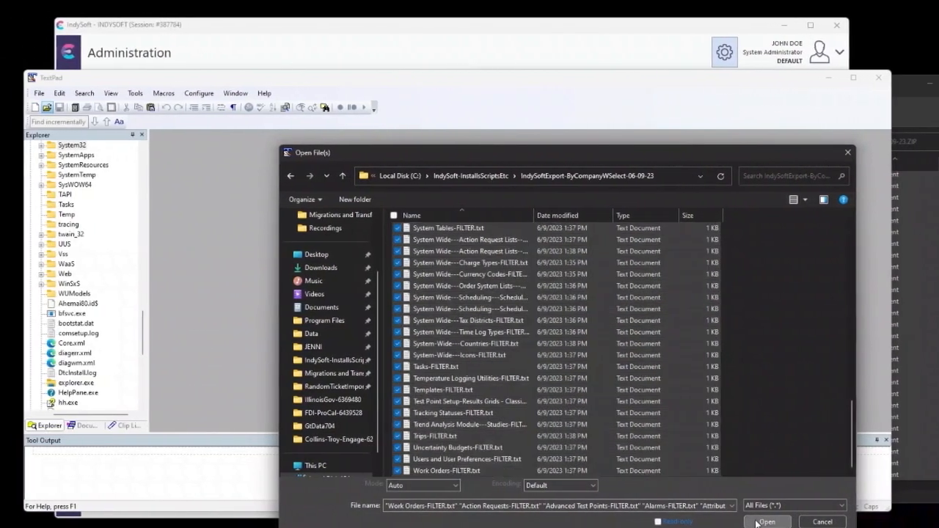
{"action": "left_click", "coordinate": [670, 522]}
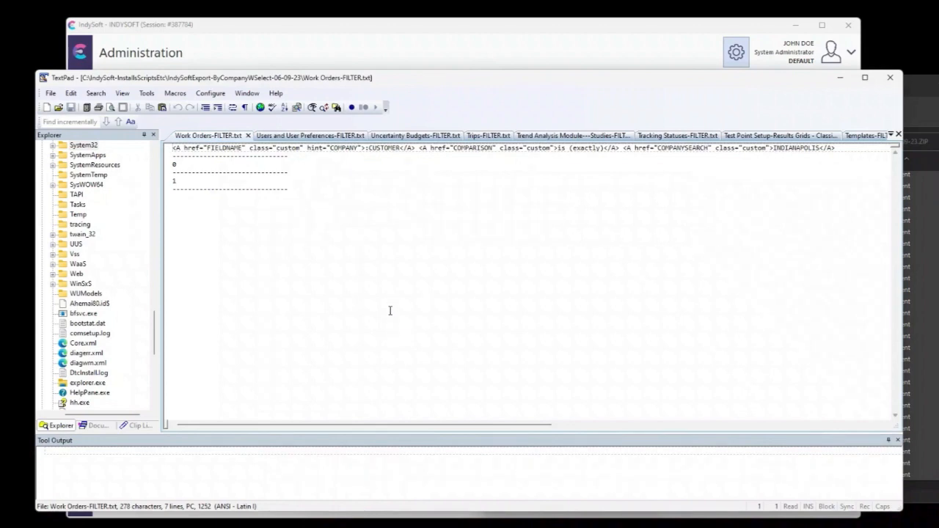
Prepare a replacement across all open documents that finds <A href="COMPANYSEARCH" class="custom">INDIANAPOLIS</A>
{"action": "left_click", "coordinate": [95, 93]}
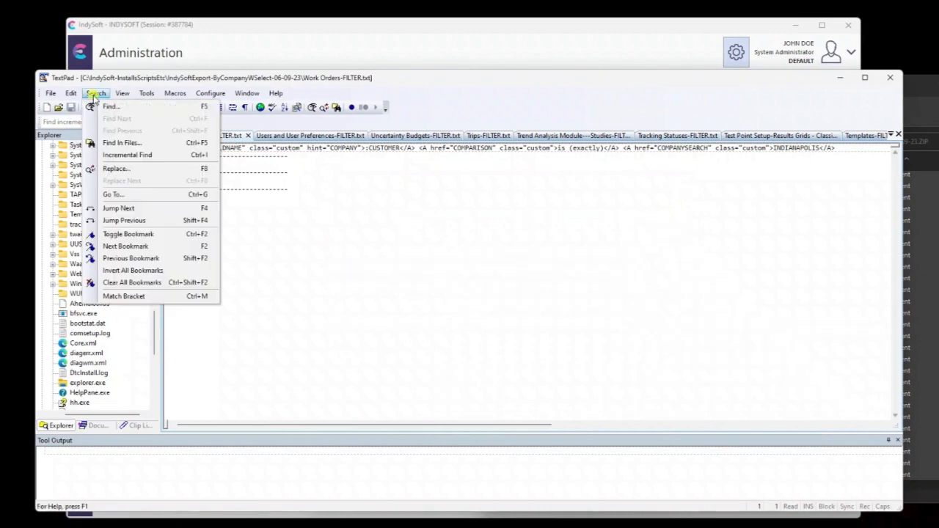
{"action": "left_click", "coordinate": [114, 171]}
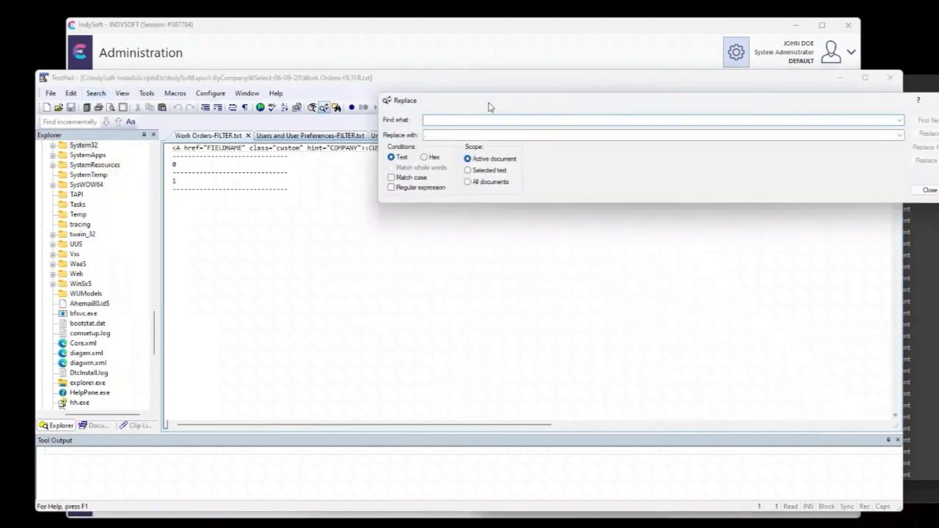
{"action": "left_click_drag", "start_coordinate": [486, 105], "coordinate": [311, 141]}
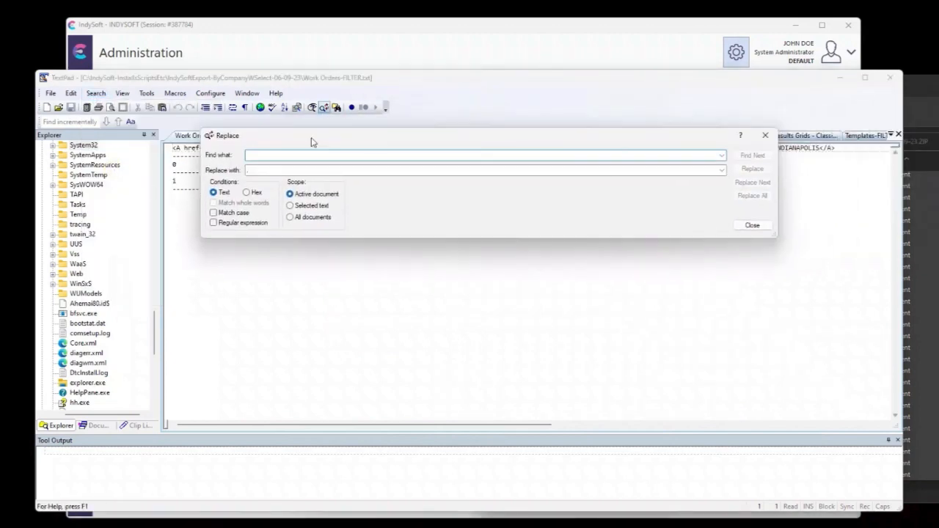
{"action": "left_click", "coordinate": [294, 217]}
{"action": "left_click_drag", "start_coordinate": [279, 136], "coordinate": [293, 244]}
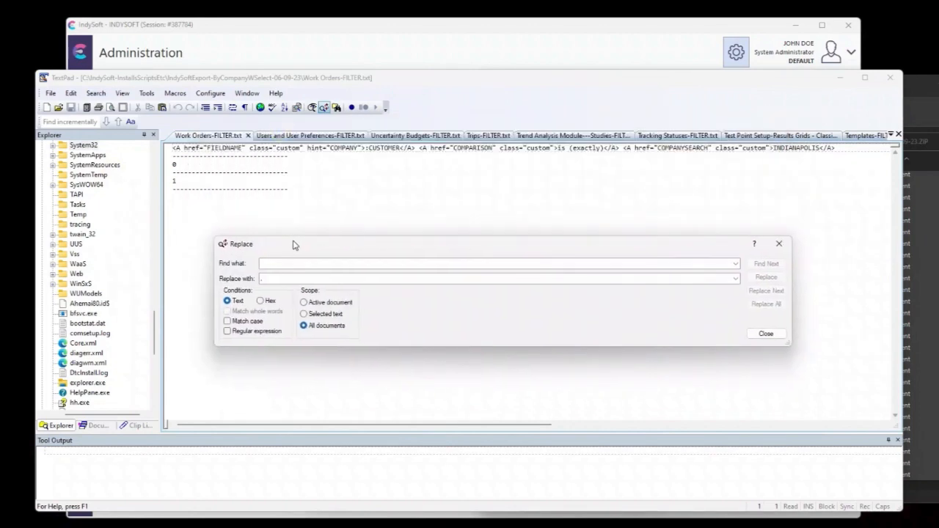
{"action": "left_click_drag", "start_coordinate": [623, 148], "coordinate": [833, 150]}
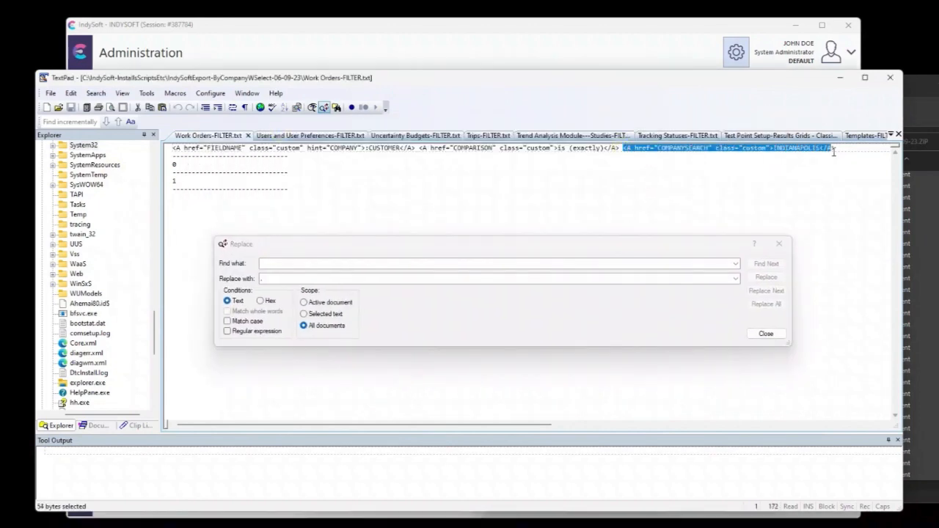
{"action": "left_click", "coordinate": [280, 262]}
{"action": "type", "text": "<A href=\"COMPANYSEARCH\" class=\"custom\">INDIANAPOLIS</A>"}
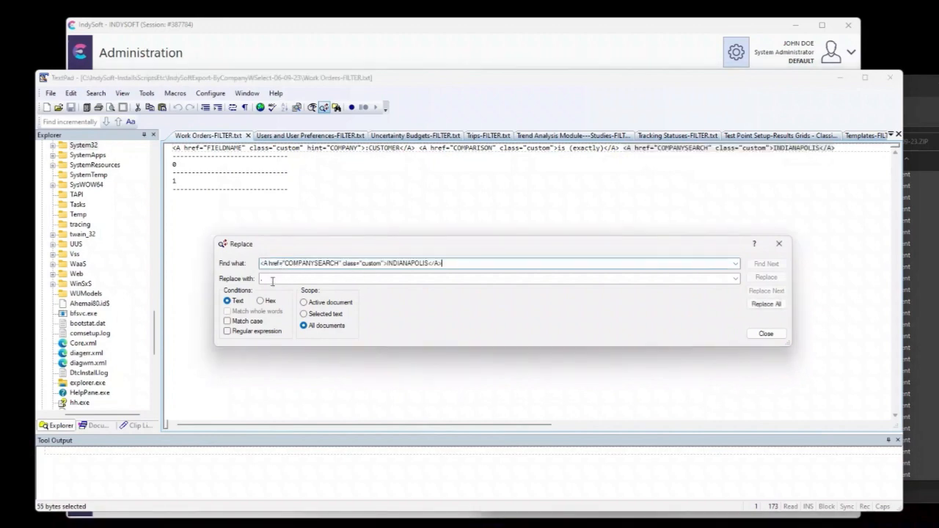
Set the replacement text to <A href="COMPANYSEARCH" class="custom">COMPANYC</A>
{"action": "type", "text": "<A href=\"COMPANYSEARCH\" class=\"custom\">INDIANAPOLIS</A>"}
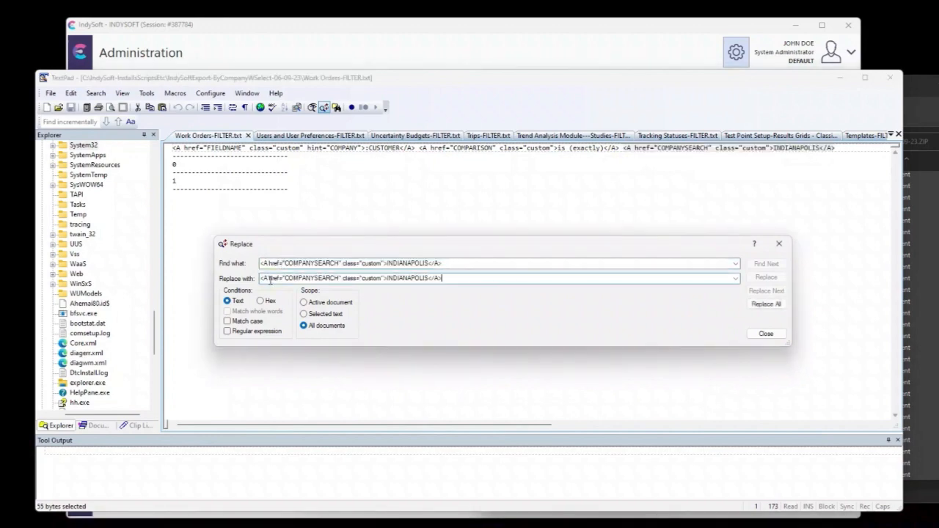
{"action": "double_click", "coordinate": [386, 279]}
{"action": "left_click", "coordinate": [406, 279]}
{"action": "left_click_drag", "start_coordinate": [425, 278], "coordinate": [388, 279]}
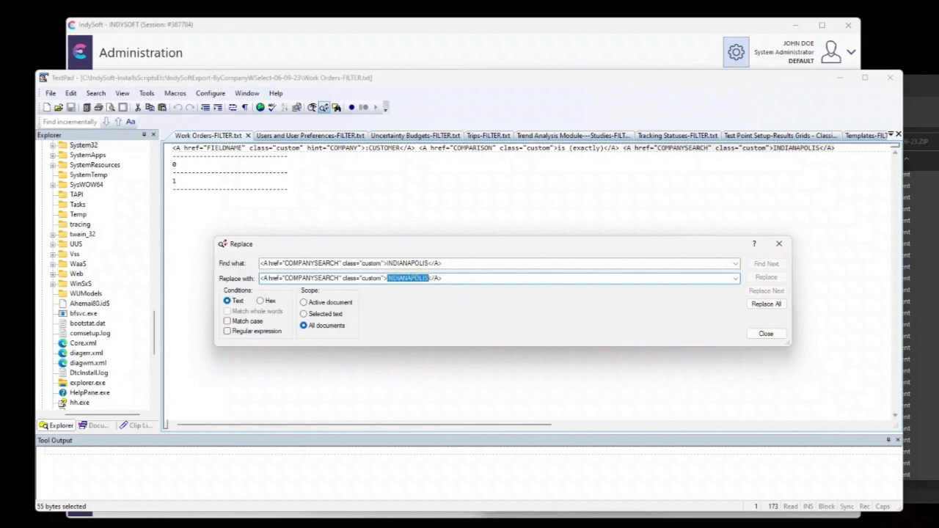
{"action": "type", "text": "COMPANYC"}
Replace all occurrences of the company search tag in every open document, save Work Orders-FILTER.txt and minimize TextPad
{"action": "left_click", "coordinate": [756, 305]}
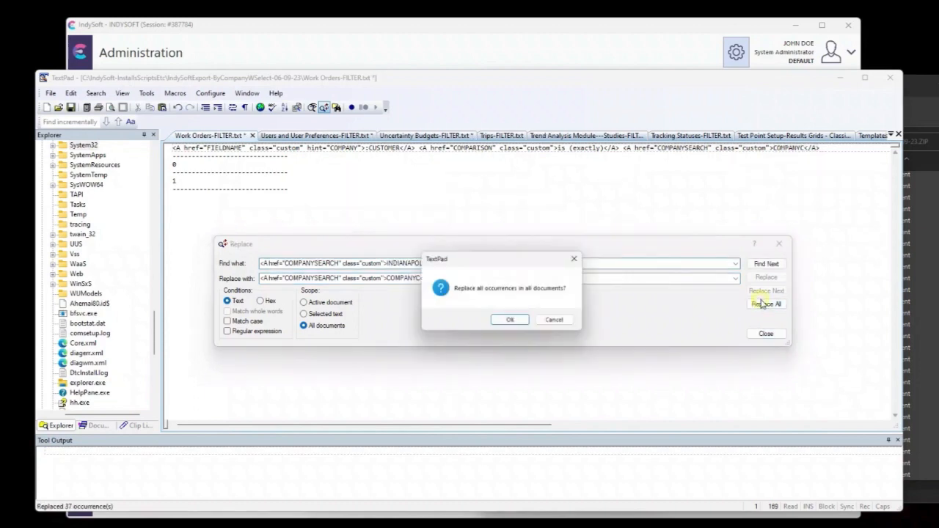
{"action": "left_click", "coordinate": [509, 322]}
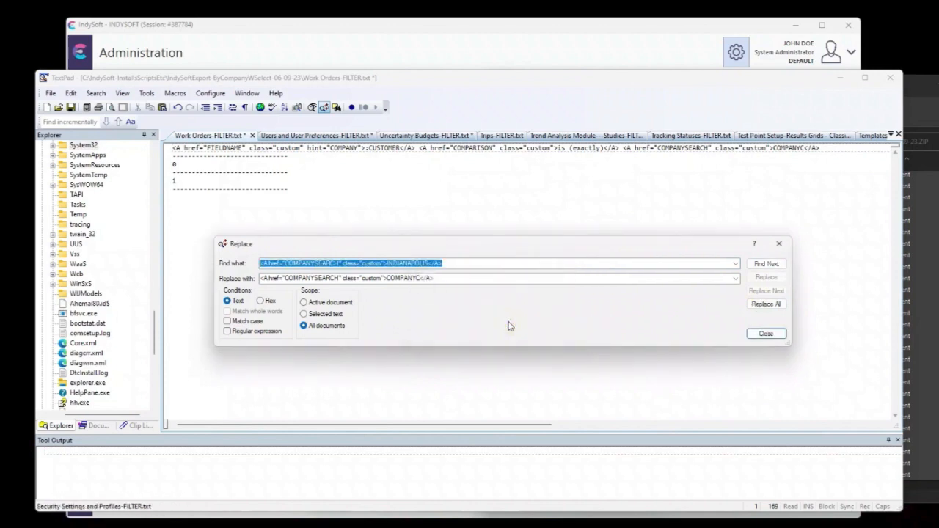
{"action": "left_click", "coordinate": [552, 324]}
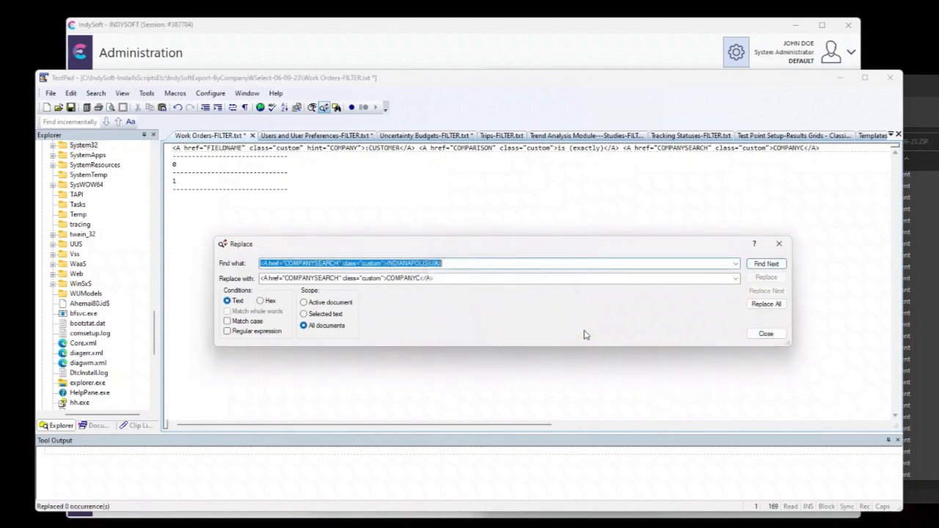
{"action": "left_click", "coordinate": [763, 335]}
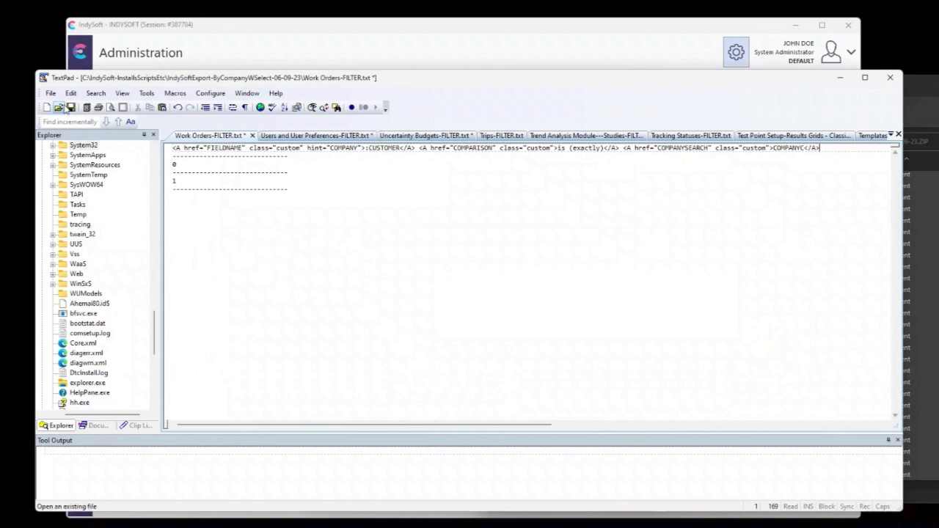
{"action": "left_click", "coordinate": [70, 107]}
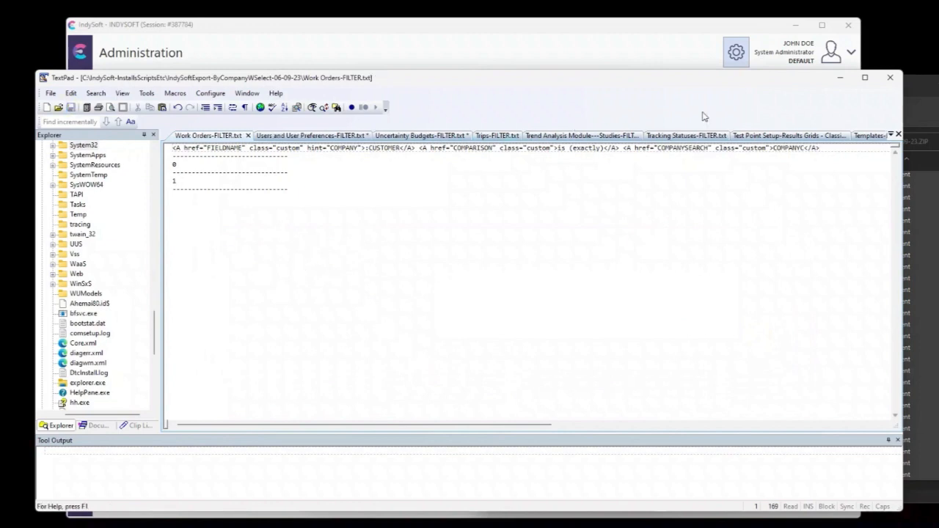
{"action": "left_click", "coordinate": [840, 83]}
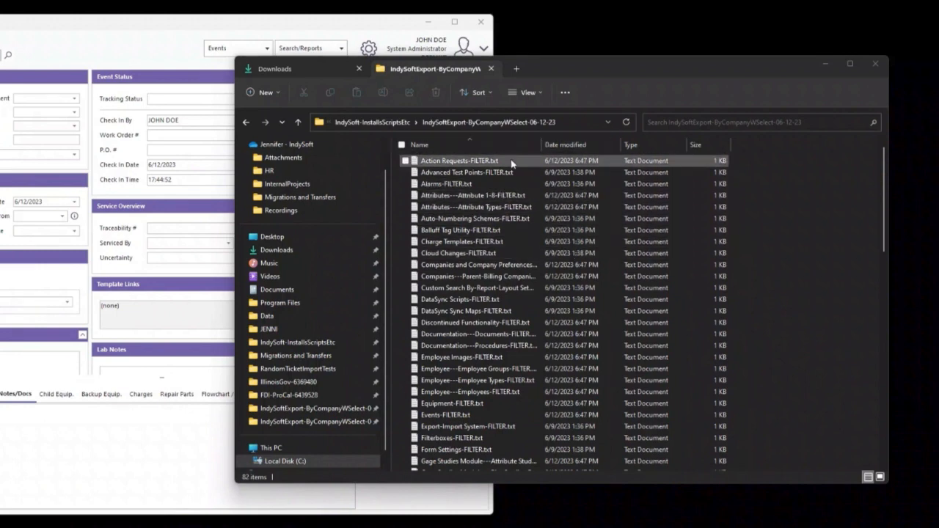
In File Explorer, compress all files of the IndySoftExport-ByCompanyWSelect-06-12-23 folder into a ZIP named IndySoftExport-CompanyC.zip
{"action": "left_click", "coordinate": [565, 93]}
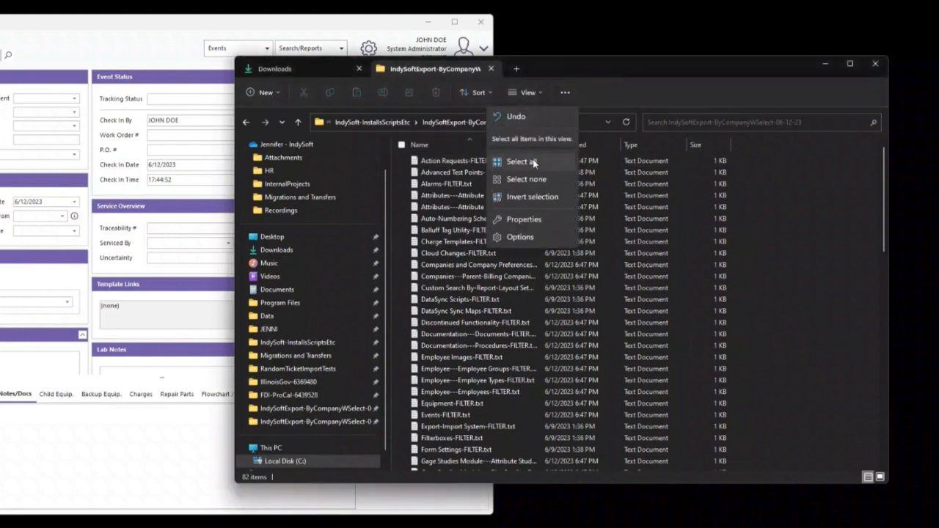
{"action": "left_click", "coordinate": [533, 162]}
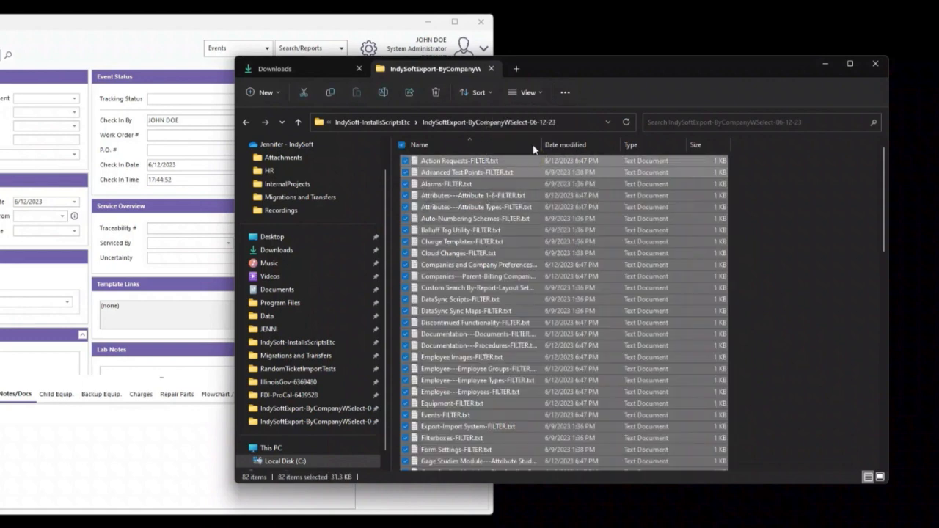
{"action": "left_click", "coordinate": [565, 94]}
{"action": "left_click", "coordinate": [535, 139]}
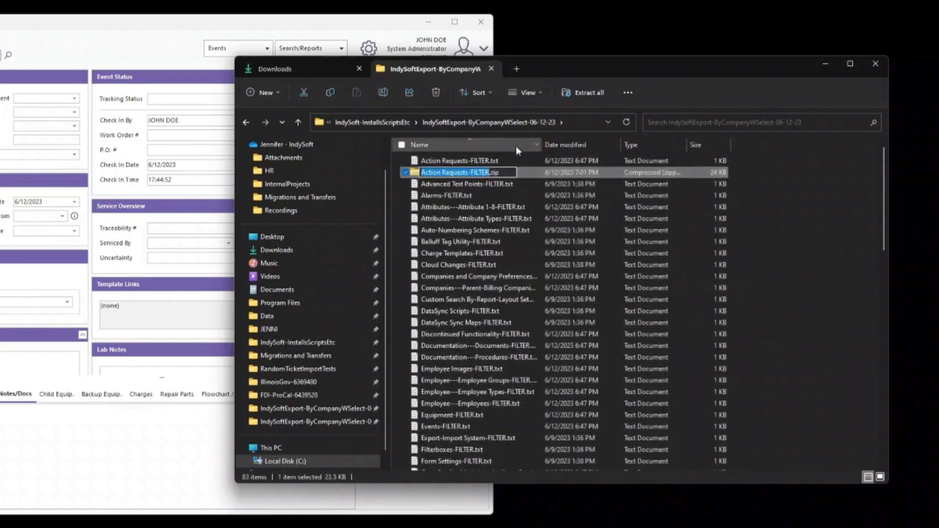
{"action": "type", "text": "IndySoft"}
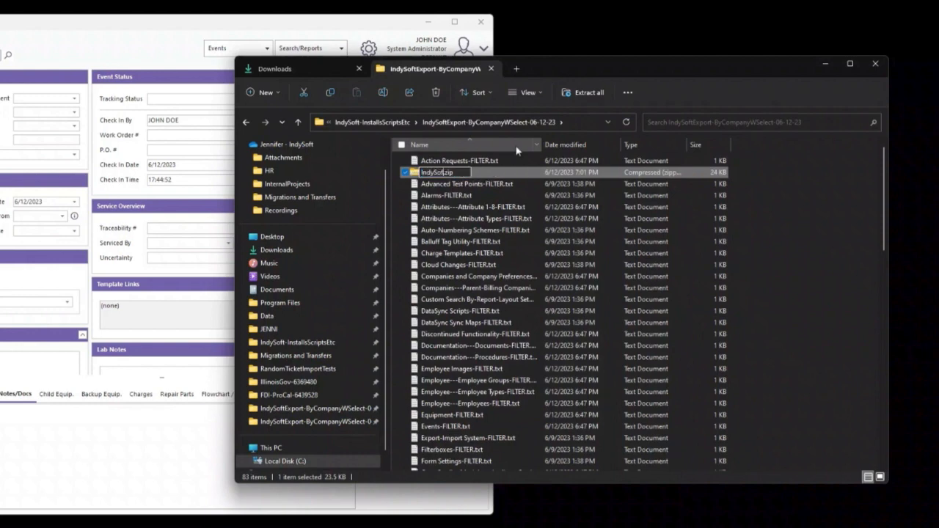
{"action": "type", "text": "Export-CompanyC"}
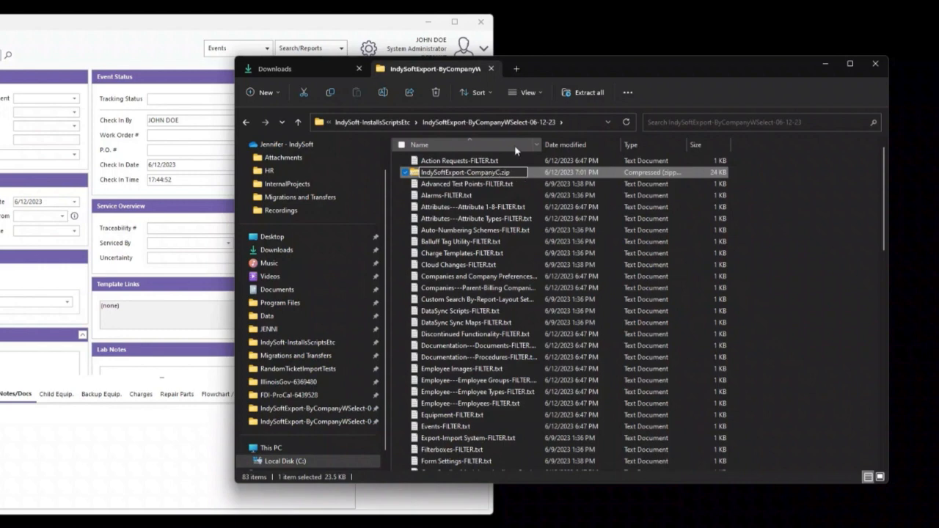
{"action": "key", "text": "Return"}
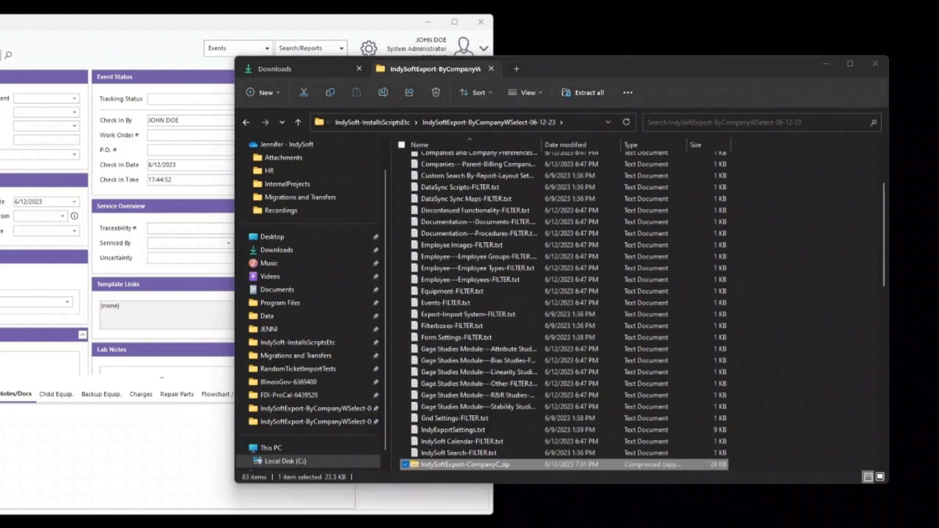
Move IndySoftExport-CompanyC.zip up into the IndySoft-InstallsScriptsEtc folder and show that folder's contents
{"action": "scroll", "coordinate": [440, 352], "scroll_direction": "down", "scroll_amount": 7}
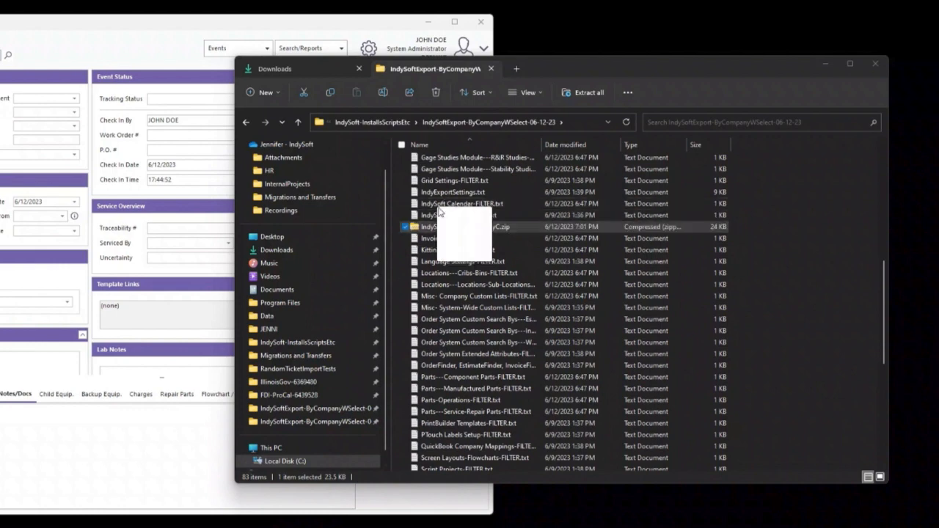
{"action": "left_click", "coordinate": [358, 122]}
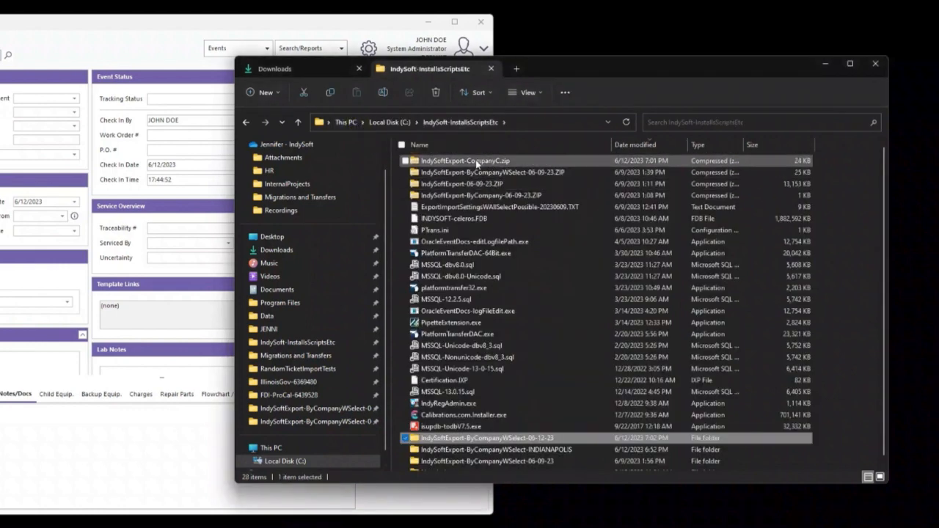
{"action": "mouse_move", "coordinate": [478, 162]}
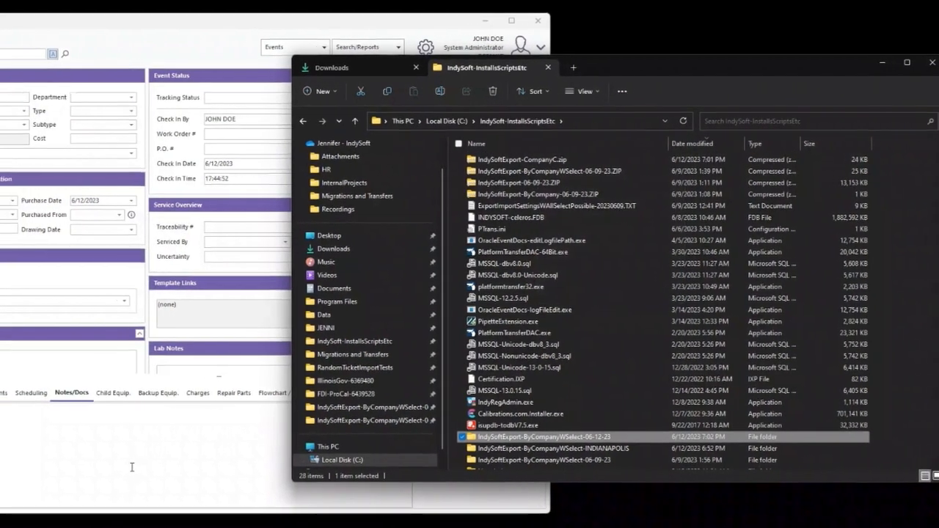
Switch to IndySoft and load the settings from IndySoftExport-CompanyC.zip into the Export/Import Utility
{"action": "left_click", "coordinate": [75, 473]}
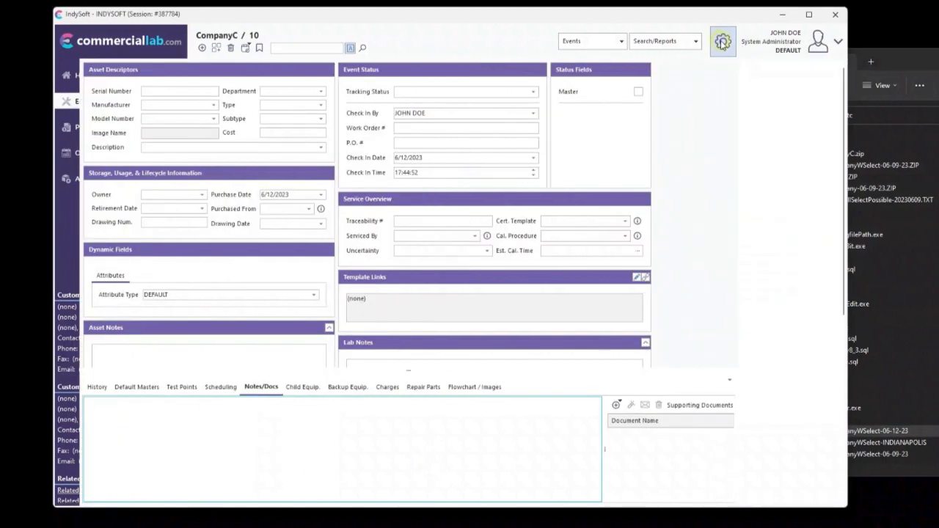
{"action": "left_click", "coordinate": [550, 45]}
{"action": "left_click", "coordinate": [404, 196]}
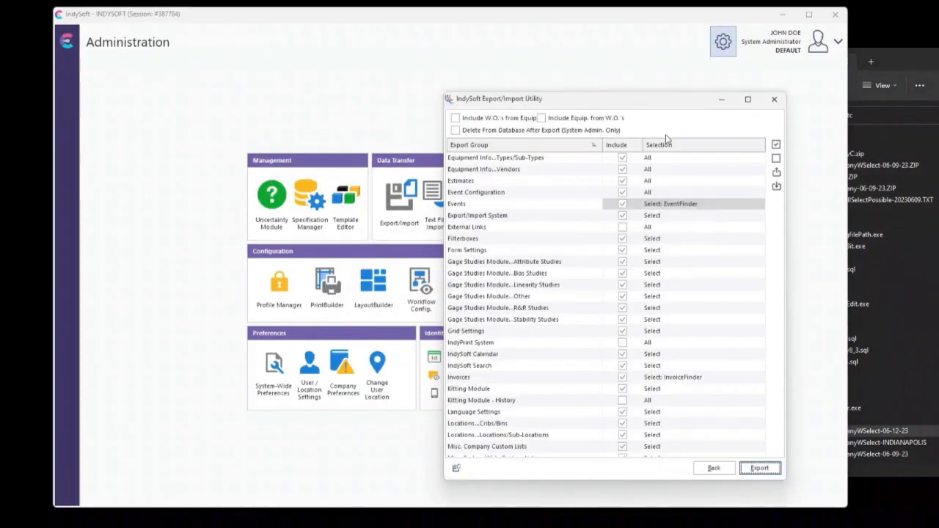
{"action": "left_click", "coordinate": [776, 186]}
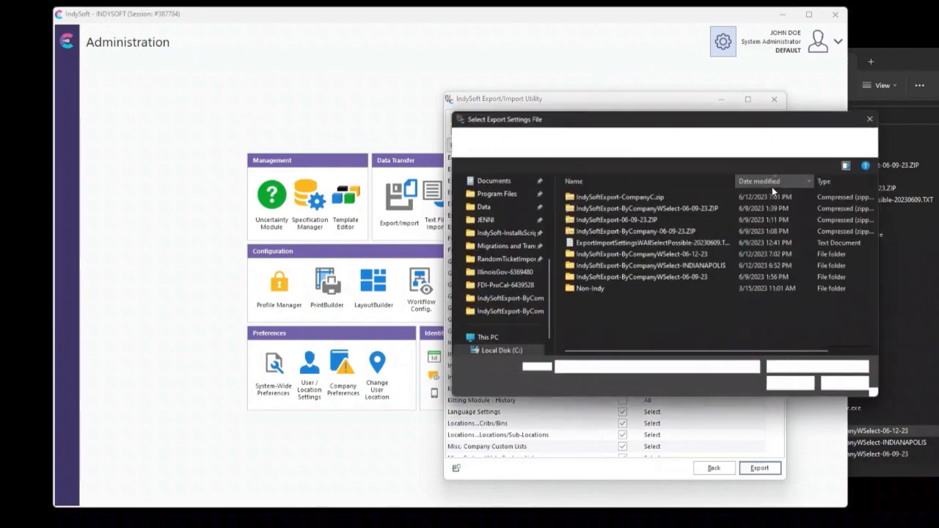
{"action": "left_click", "coordinate": [725, 196]}
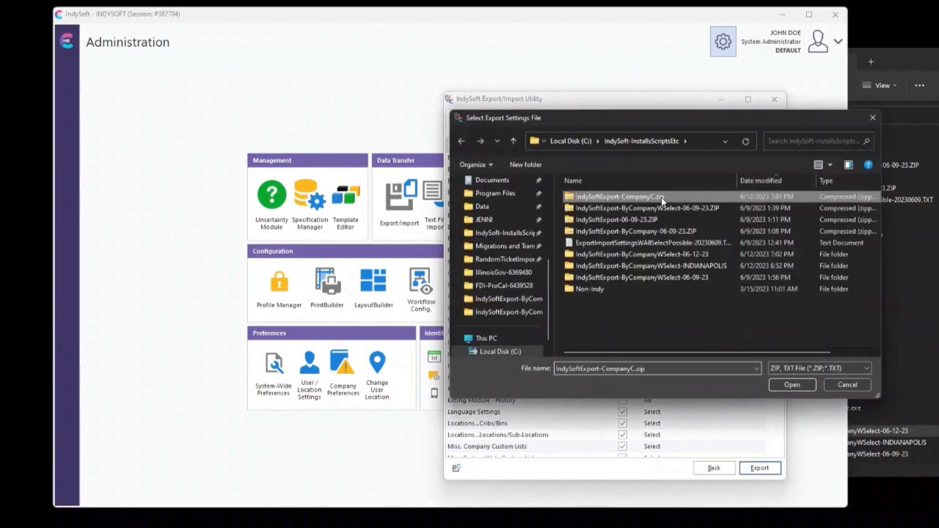
{"action": "left_click", "coordinate": [791, 384]}
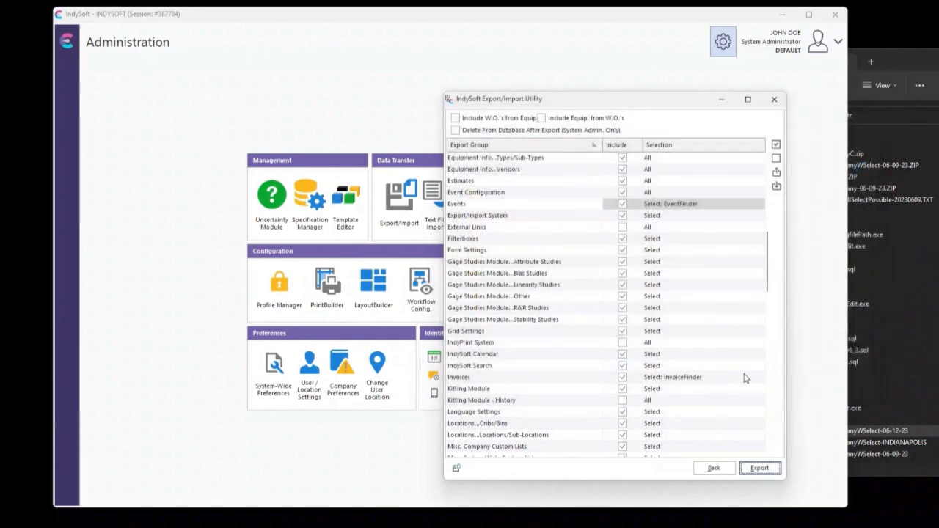
Run the export and add the COMPANYC-filtered records for Company Custom Lists, Attribute List Items, Attribute Types and Companies
{"action": "left_click", "coordinate": [760, 466]}
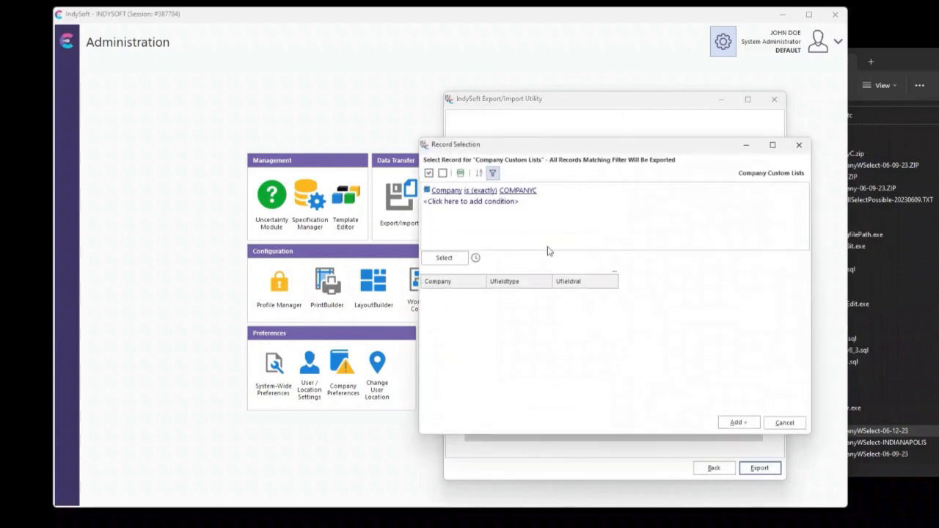
{"action": "left_click", "coordinate": [444, 261]}
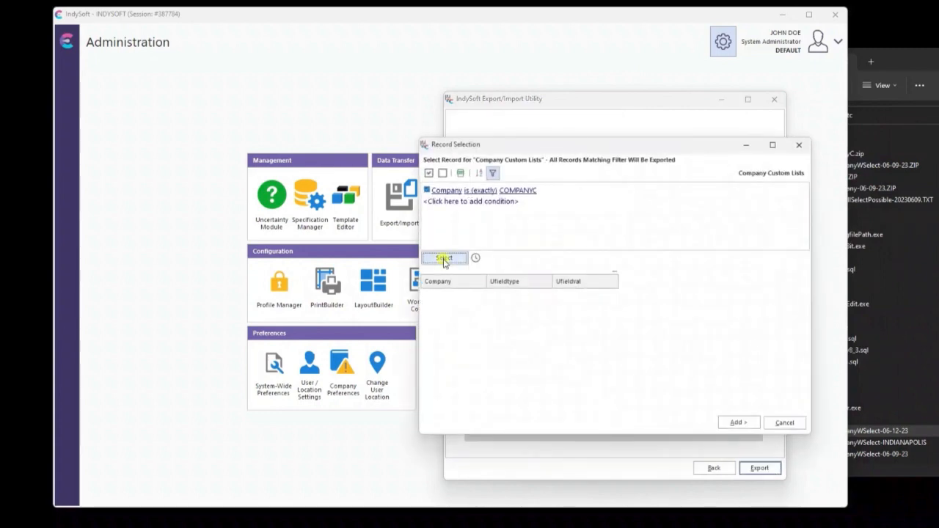
{"action": "left_click", "coordinate": [737, 423]}
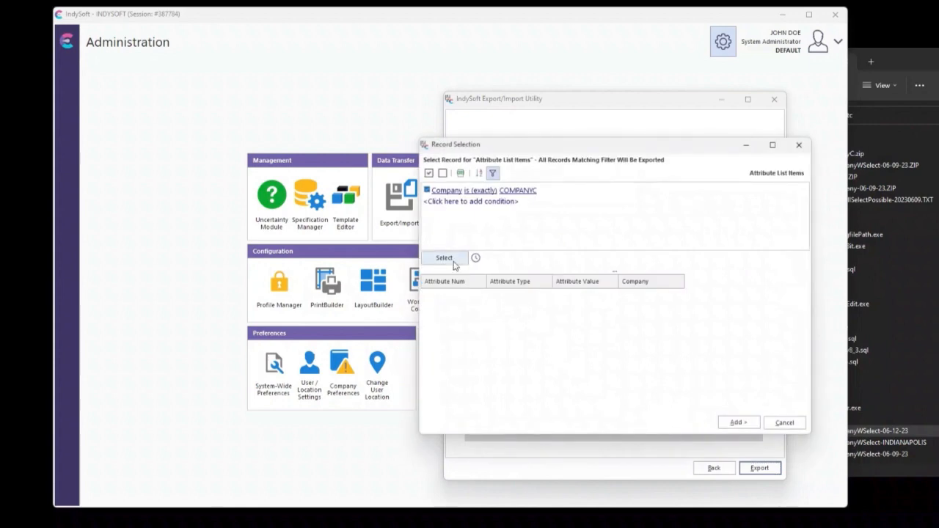
{"action": "left_click", "coordinate": [727, 425]}
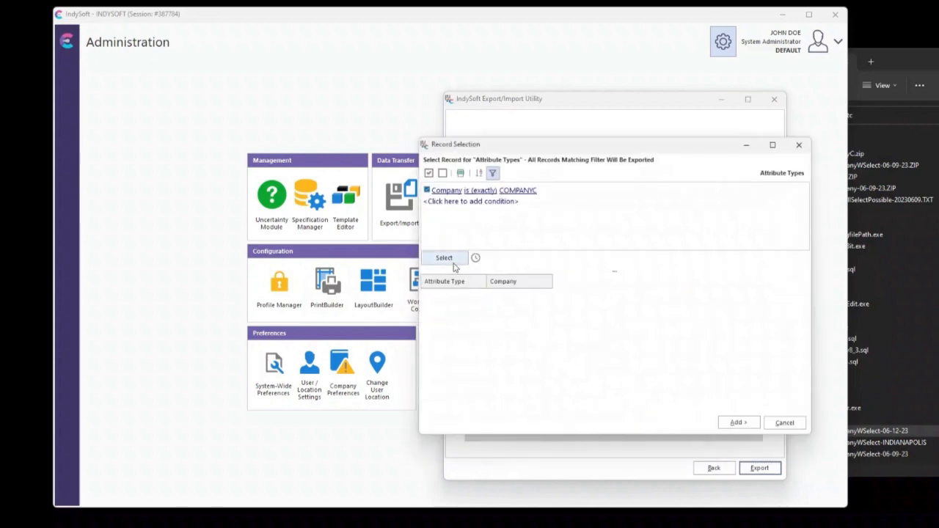
{"action": "left_click", "coordinate": [449, 260]}
{"action": "left_click", "coordinate": [737, 421]}
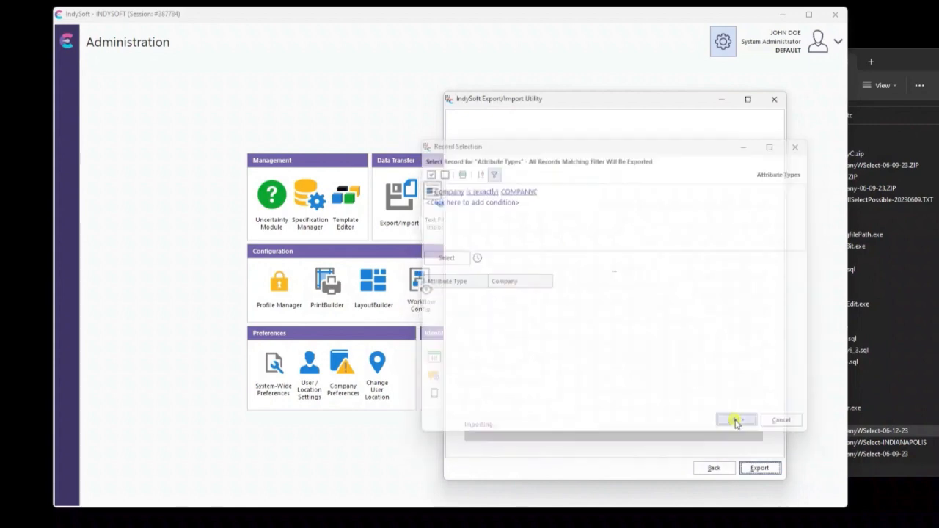
{"action": "left_click", "coordinate": [451, 259]}
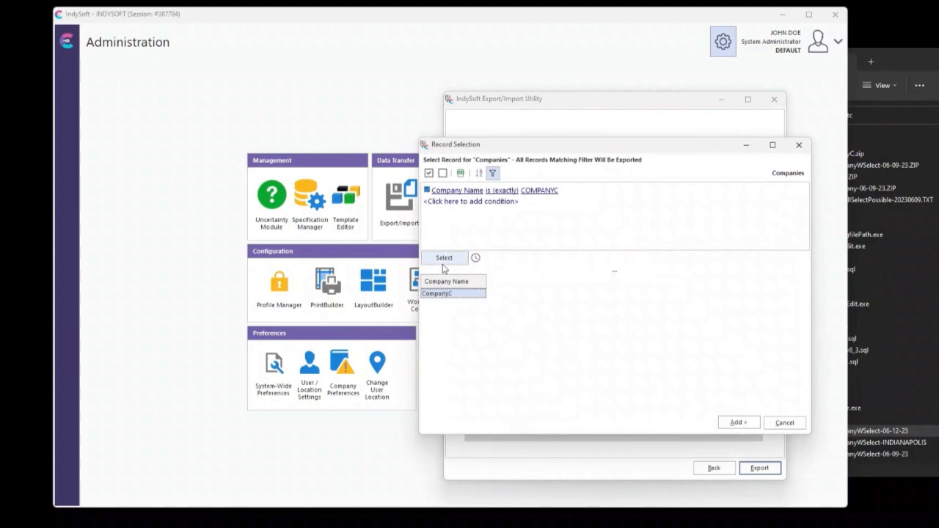
{"action": "left_click", "coordinate": [737, 423]}
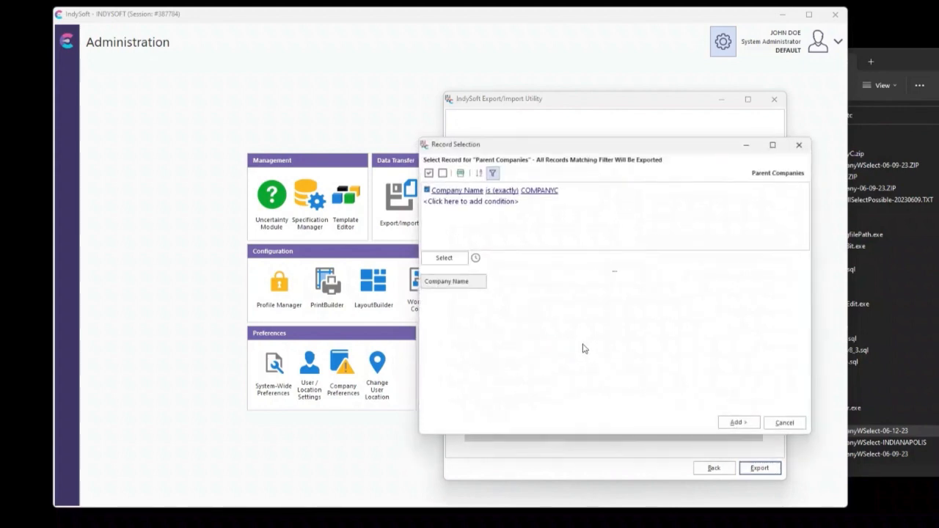
Add the COMPANYC-filtered records for Parent Companies and Documents to the export
{"action": "left_click", "coordinate": [737, 422]}
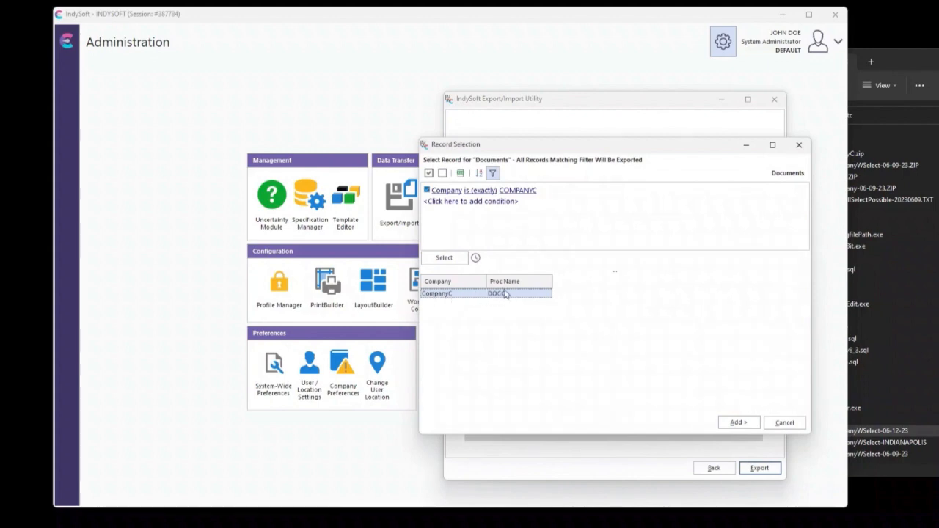
{"action": "left_click", "coordinate": [733, 423]}
{"action": "left_click", "coordinate": [737, 422]}
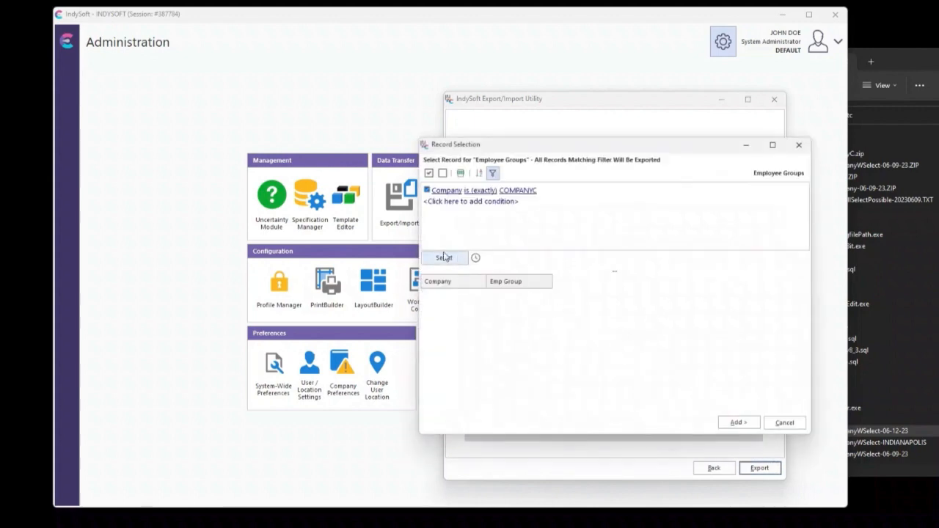
List and add the COMPANYC-filtered records for Employee Groups, Employee Types, Employee Images and Employees
{"action": "left_click", "coordinate": [444, 258]}
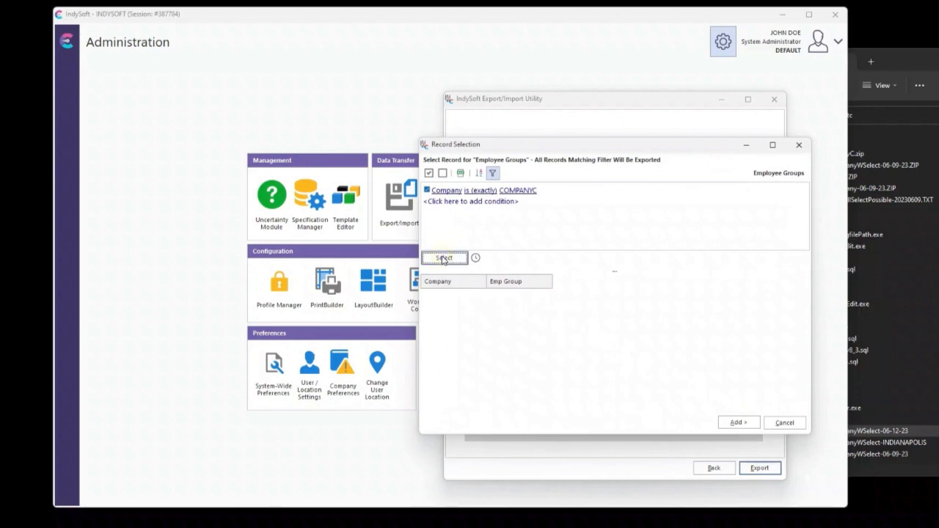
{"action": "left_click", "coordinate": [736, 422]}
{"action": "left_click", "coordinate": [448, 259]}
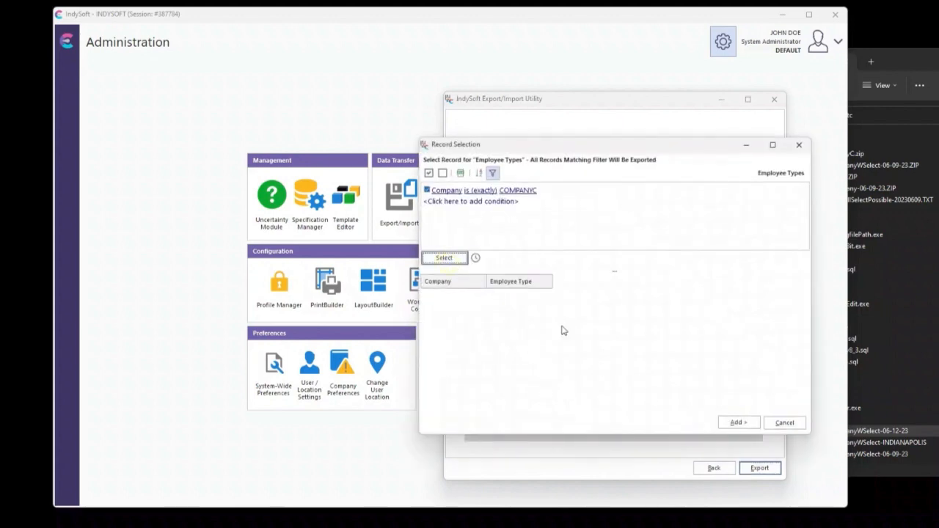
{"action": "left_click", "coordinate": [736, 422]}
{"action": "left_click", "coordinate": [456, 261]}
{"action": "left_click", "coordinate": [735, 423]}
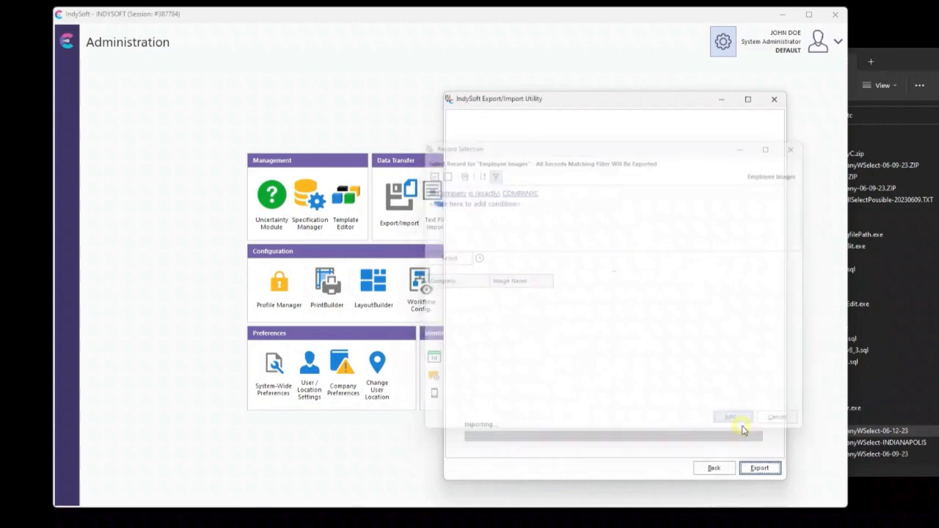
{"action": "left_click", "coordinate": [446, 258]}
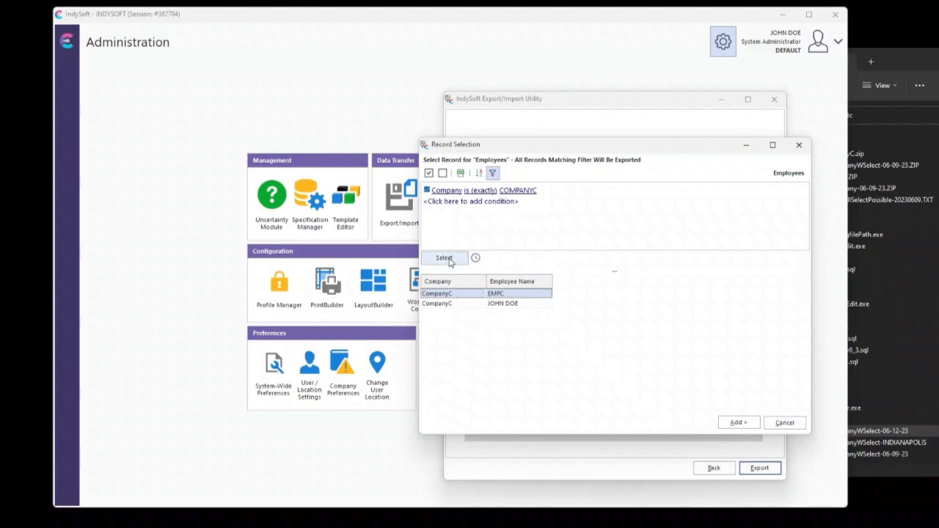
{"action": "key", "text": "alt+a"}
{"action": "key", "text": "alt+a"}
{"action": "left_click", "coordinate": [738, 425]}
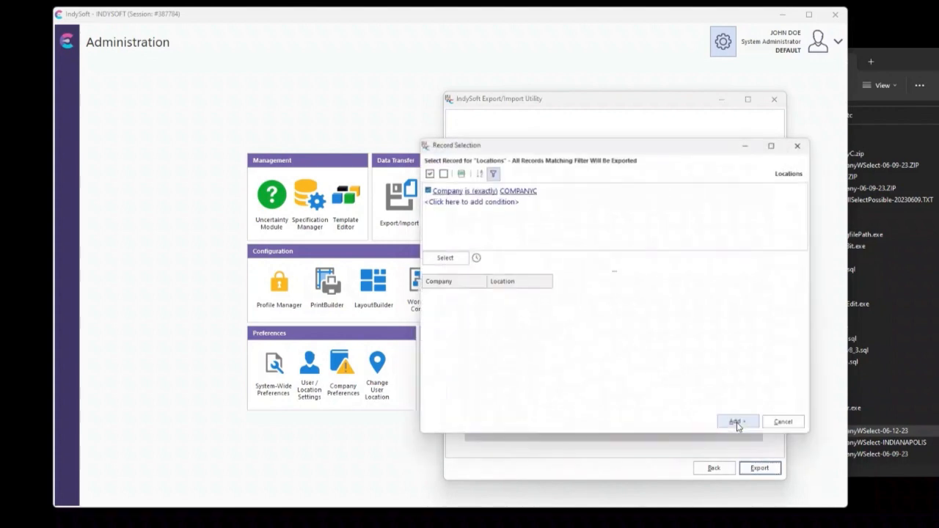
Add the COMPANYC-filtered Locations records and accept the record selections that come before Charge Codes - Exchange Rates
{"action": "left_click", "coordinate": [738, 425]}
{"action": "left_click", "coordinate": [734, 423]}
{"action": "left_click", "coordinate": [736, 423]}
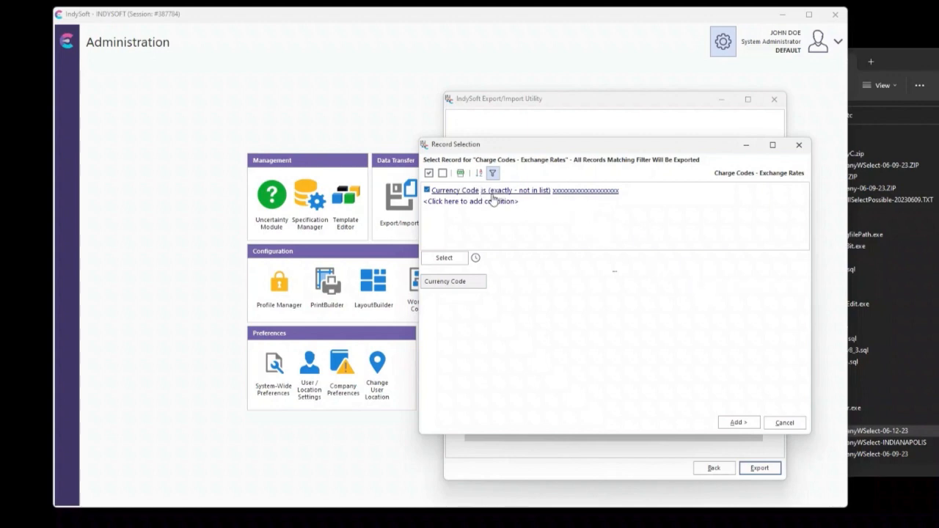
Accept the placeholder-filtered selections for Charge Codes - Exchange Rates and Order System Lists, continuing until the equipment selection
{"action": "left_click", "coordinate": [436, 527]}
{"action": "mouse_move", "coordinate": [392, 526]}
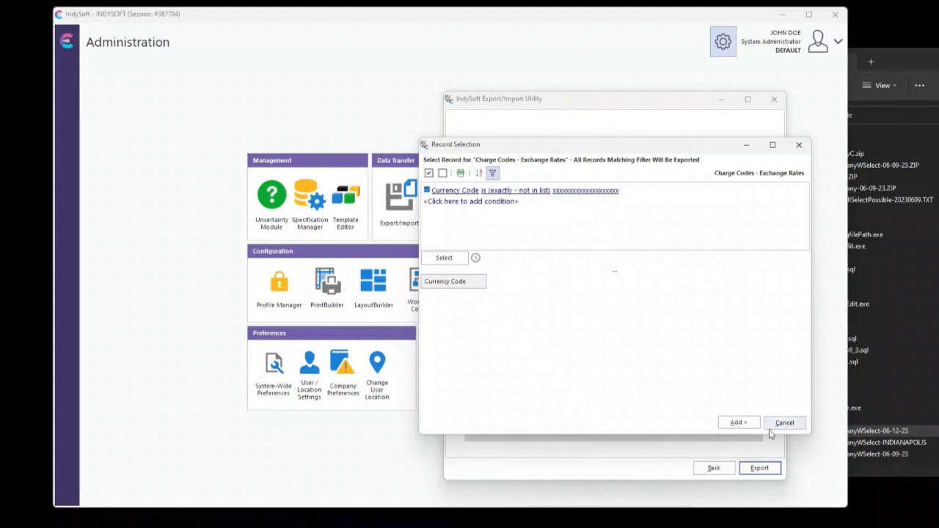
{"action": "left_click", "coordinate": [737, 423]}
{"action": "left_click", "coordinate": [738, 422]}
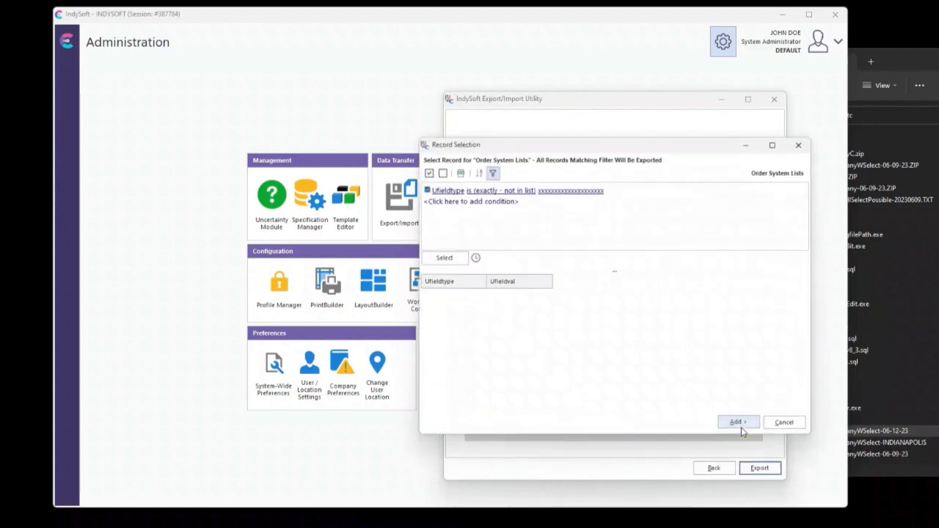
{"action": "left_click", "coordinate": [737, 422]}
{"action": "left_click", "coordinate": [738, 423]}
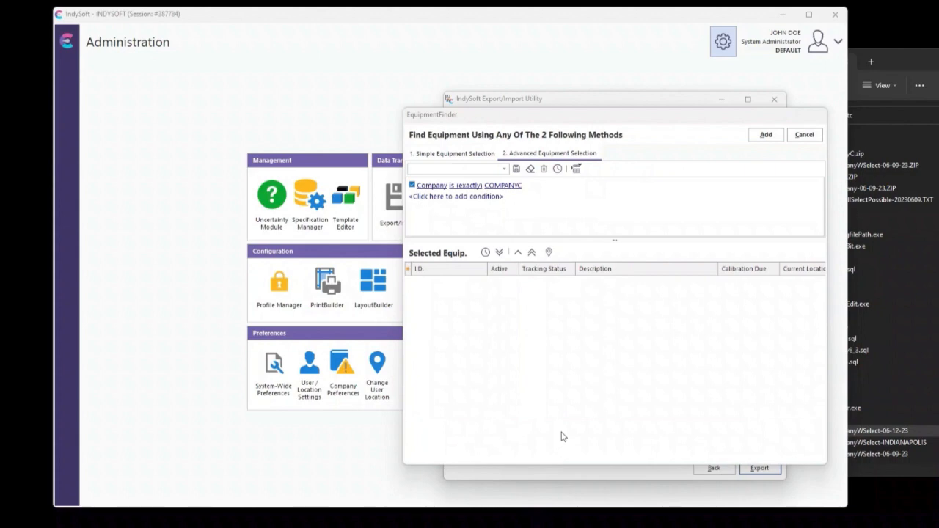
Count and list the equipment matching the COMPANYC filter, and add it to the export
{"action": "left_click", "coordinate": [485, 251]}
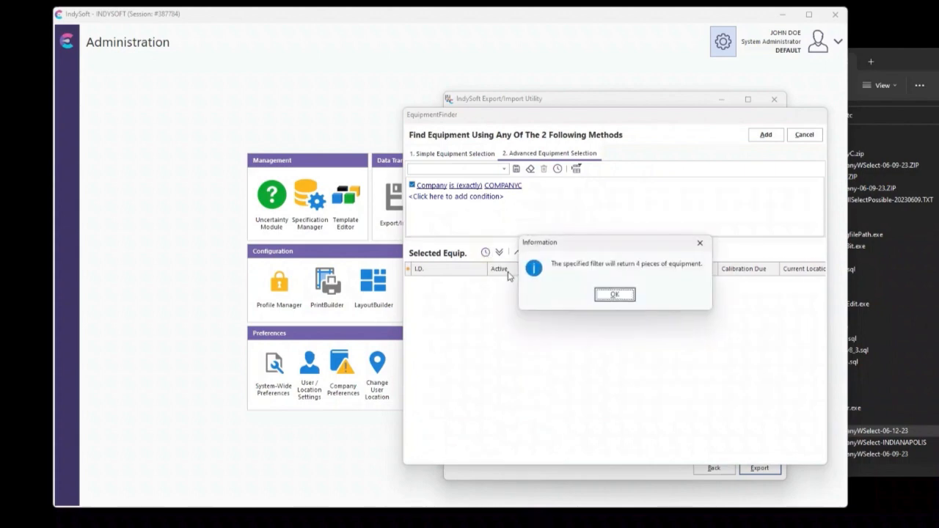
{"action": "left_click", "coordinate": [613, 294]}
{"action": "left_click", "coordinate": [499, 252]}
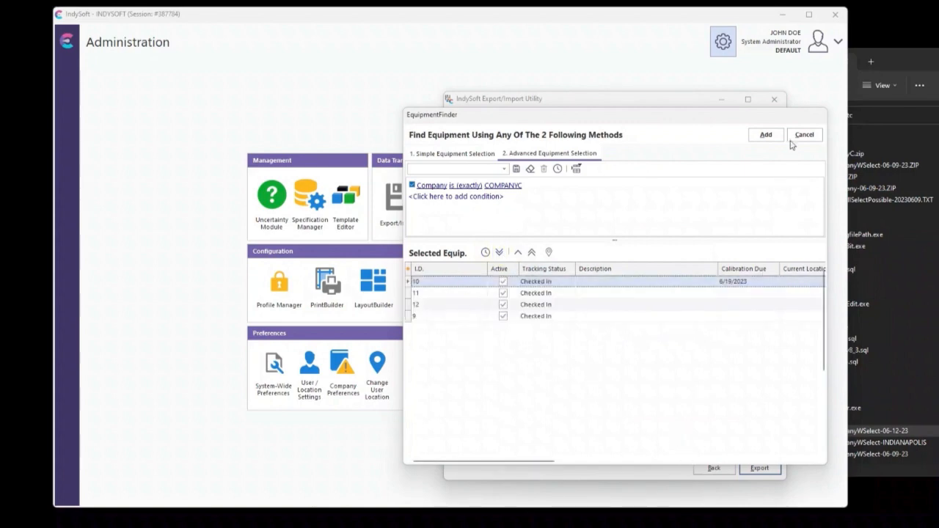
{"action": "left_click", "coordinate": [759, 137]}
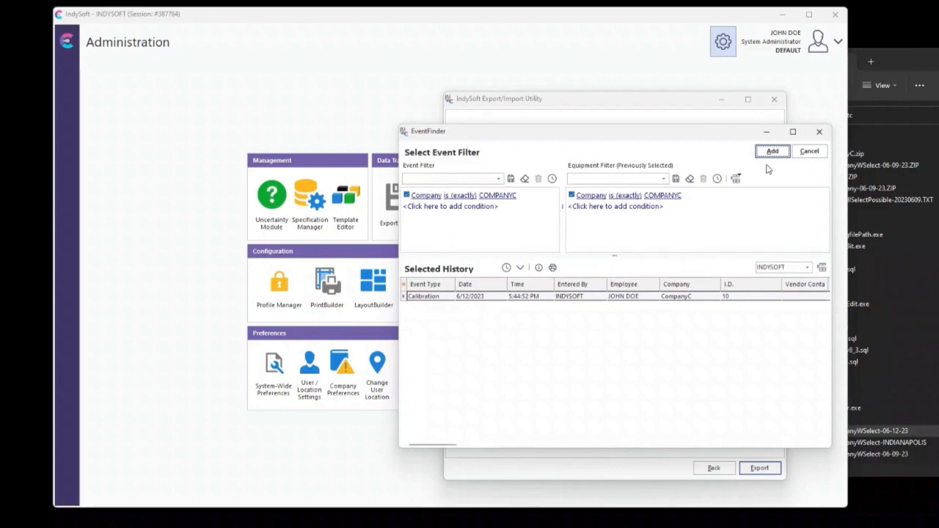
List the events matching the COMPANYC event and equipment filters, and add them to the export
{"action": "left_click", "coordinate": [520, 268]}
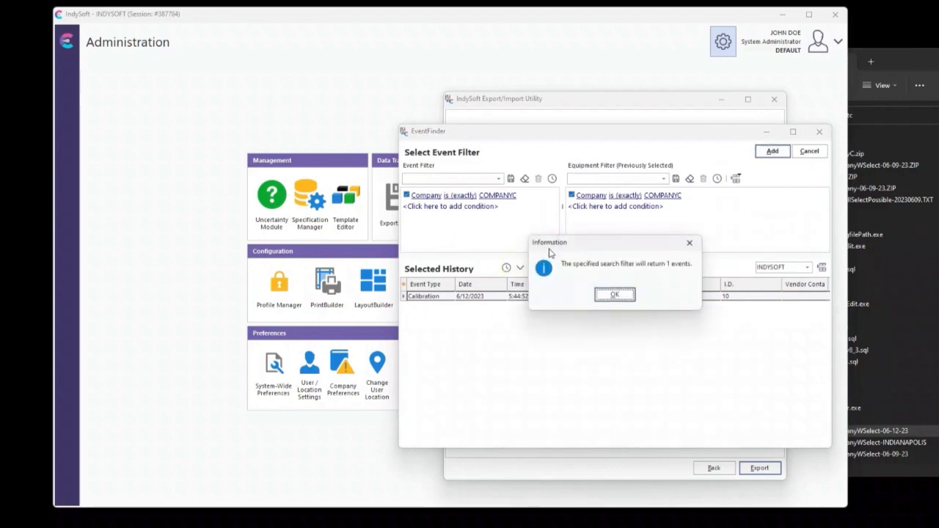
{"action": "left_click", "coordinate": [615, 294]}
{"action": "left_click", "coordinate": [773, 151]}
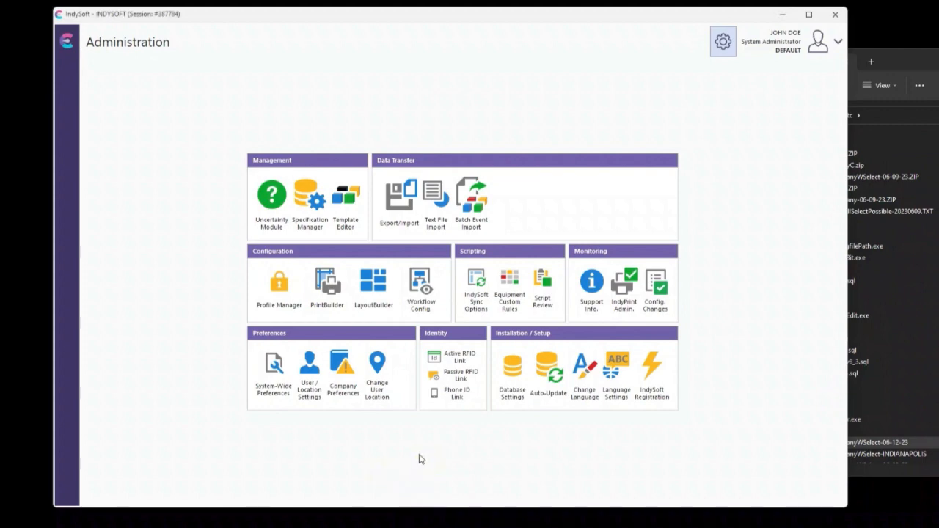
Start a new Export All with Delete From Database After Export enabled, and choose IndySoftExport-CompanyC.zip as the settings file
{"action": "left_click", "coordinate": [399, 199]}
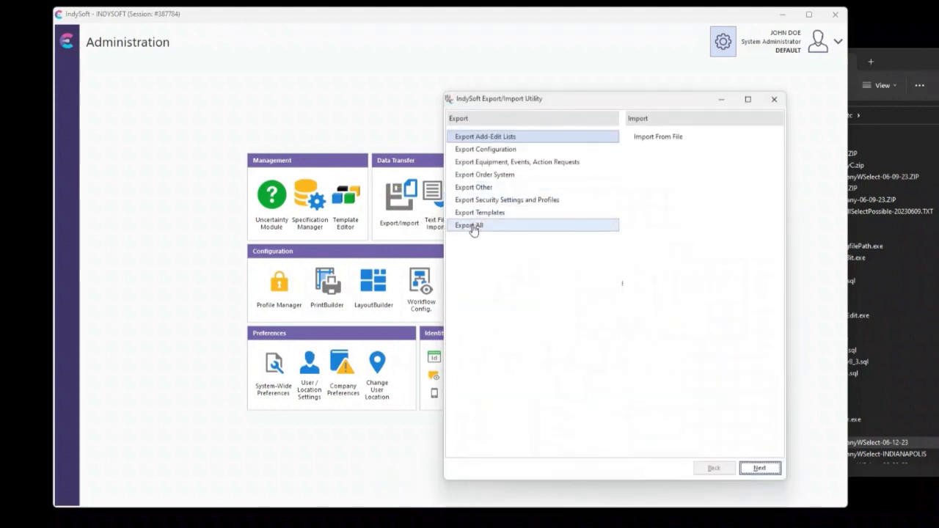
{"action": "left_click", "coordinate": [473, 225]}
{"action": "left_click", "coordinate": [755, 468]}
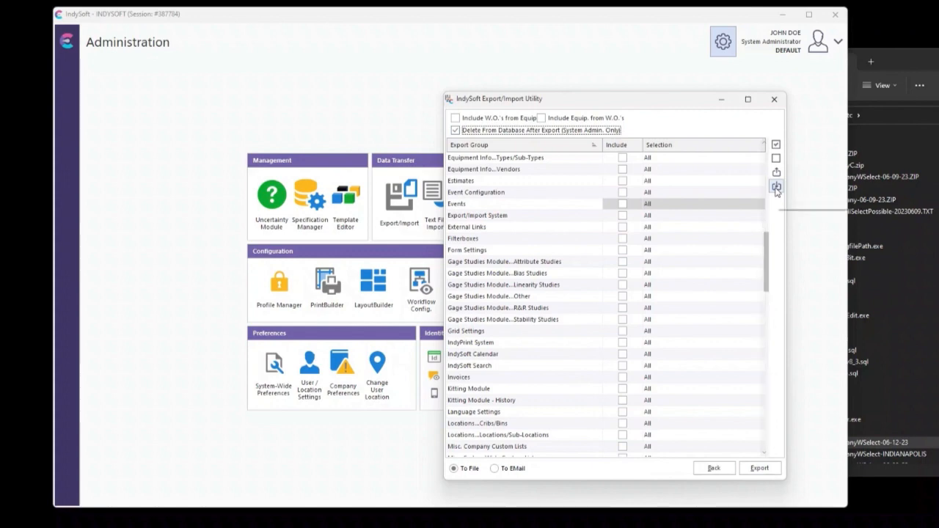
{"action": "left_click", "coordinate": [776, 188]}
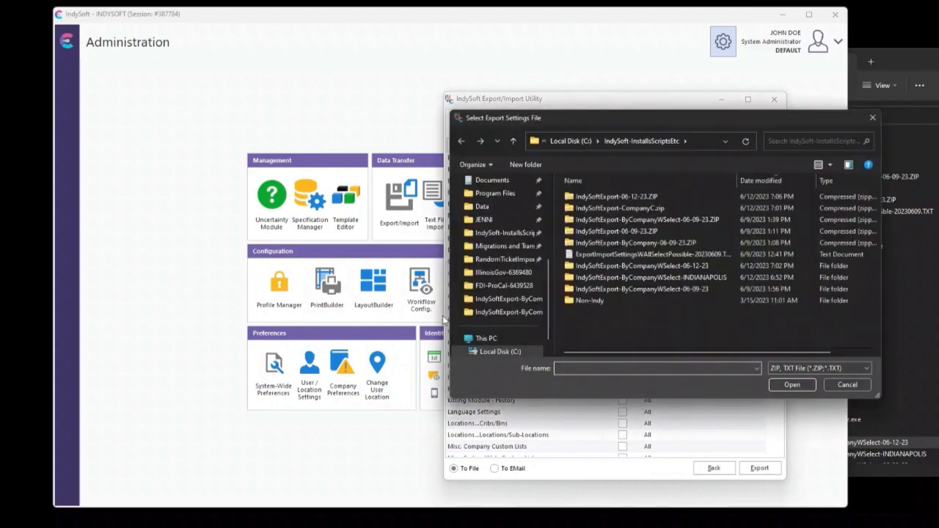
{"action": "left_click", "coordinate": [602, 207]}
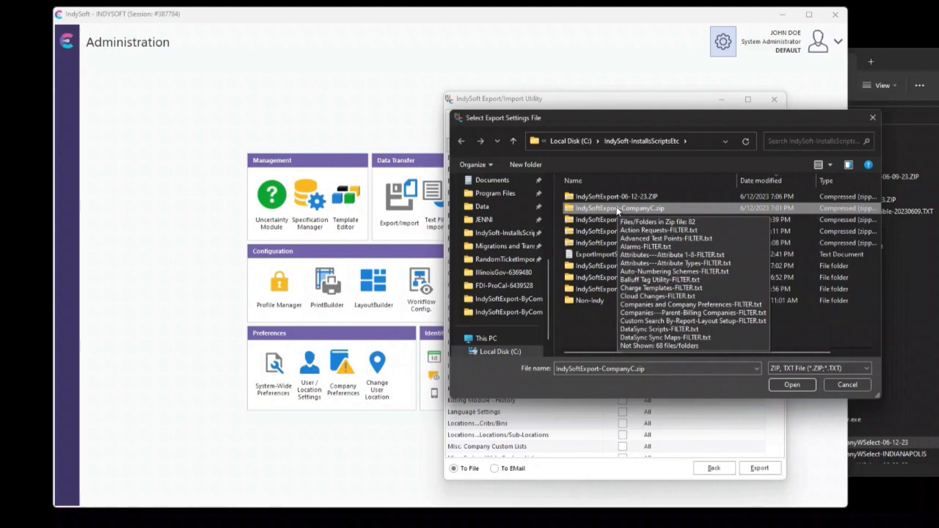
Switch to TextPad to view the INDIANAPOLIS version of Action Requests-FILTER.txt, and close that window
{"action": "left_click", "coordinate": [392, 527]}
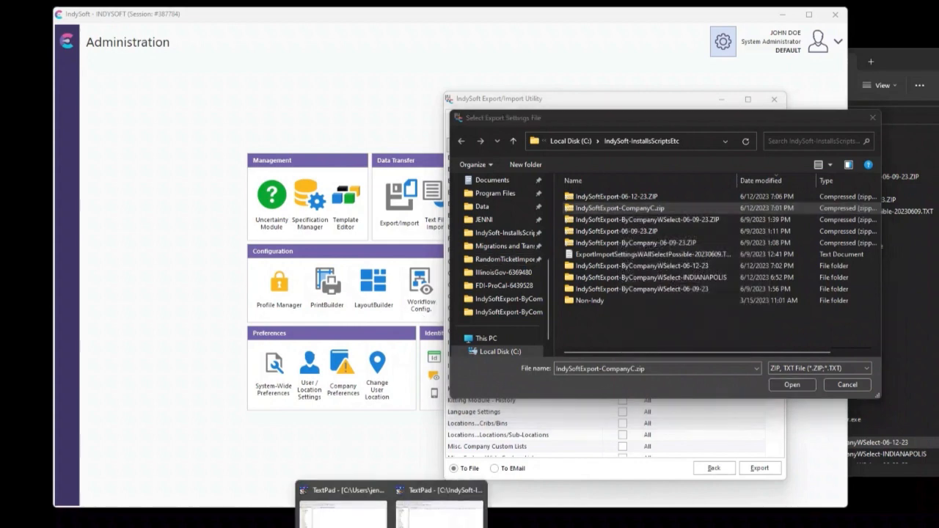
{"action": "left_click", "coordinate": [438, 514]}
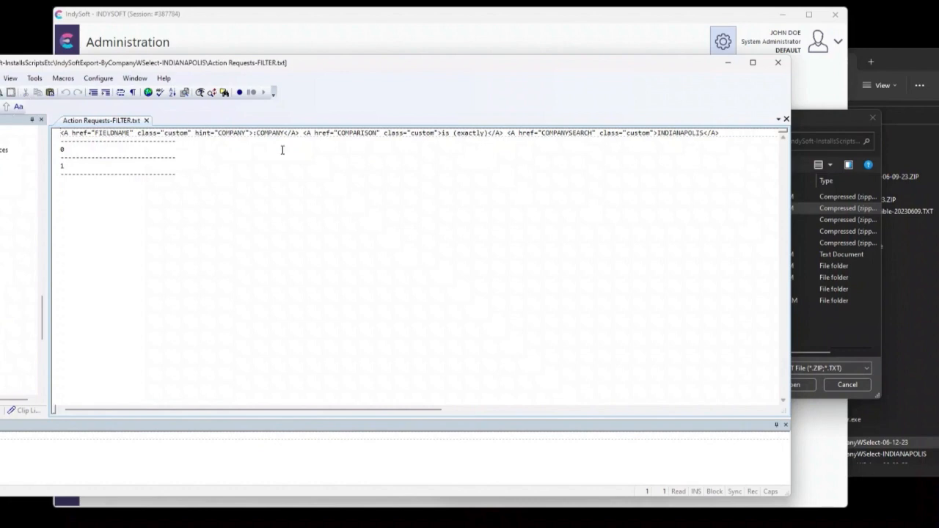
{"action": "left_click", "coordinate": [778, 64]}
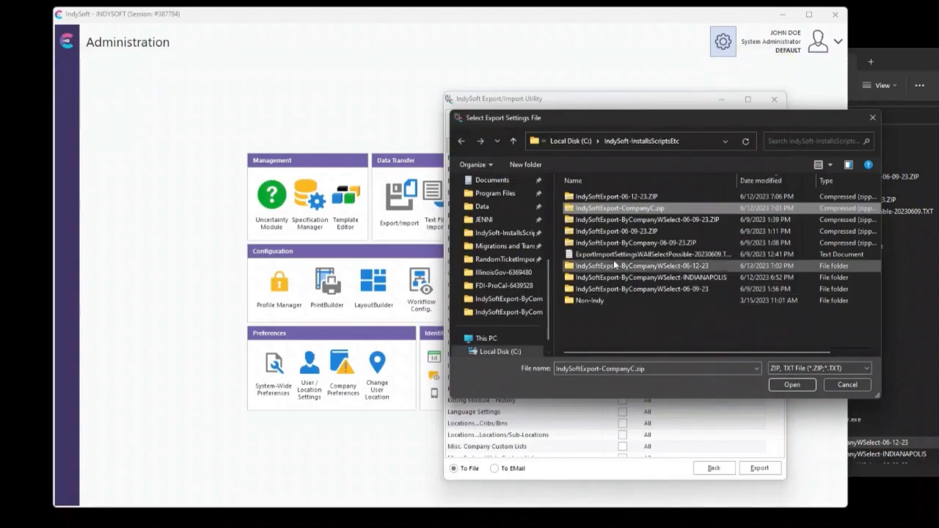
Load the chosen CompanyC settings, start the export and confirm permanent deletion of the exported data from the database
{"action": "left_click", "coordinate": [782, 387]}
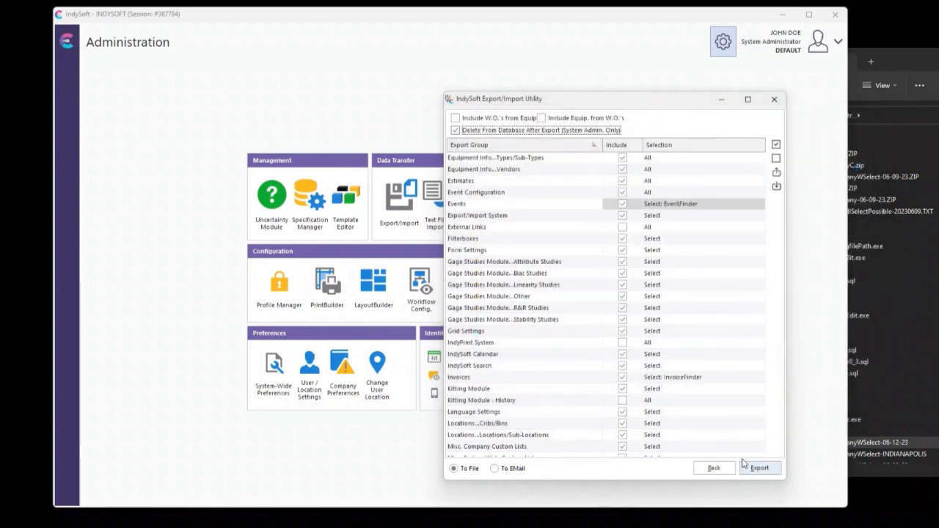
{"action": "scroll", "coordinate": [715, 413], "scroll_direction": "up", "scroll_amount": 10}
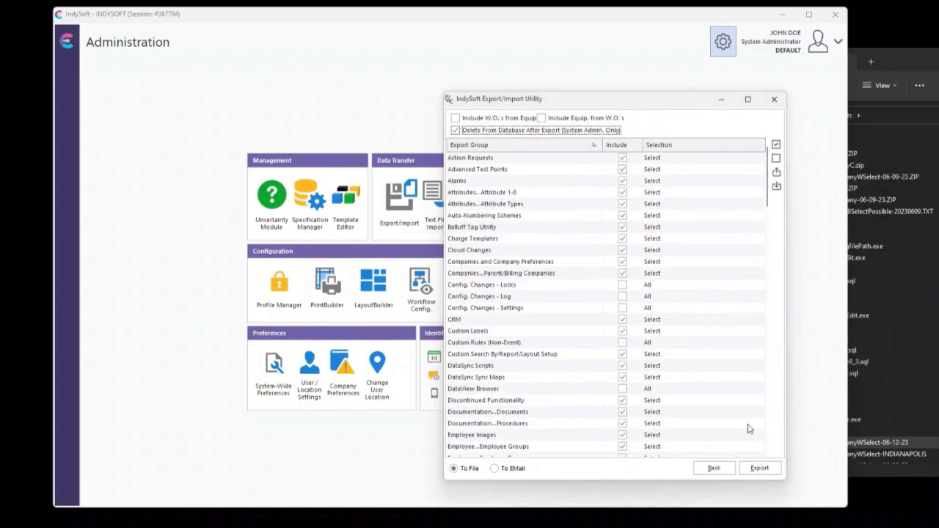
{"action": "left_click", "coordinate": [759, 468]}
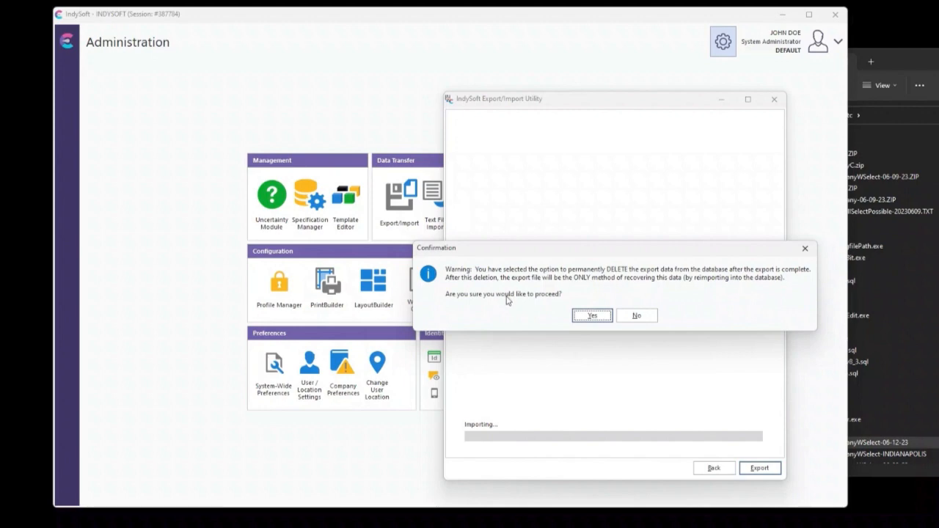
{"action": "left_click", "coordinate": [598, 320]}
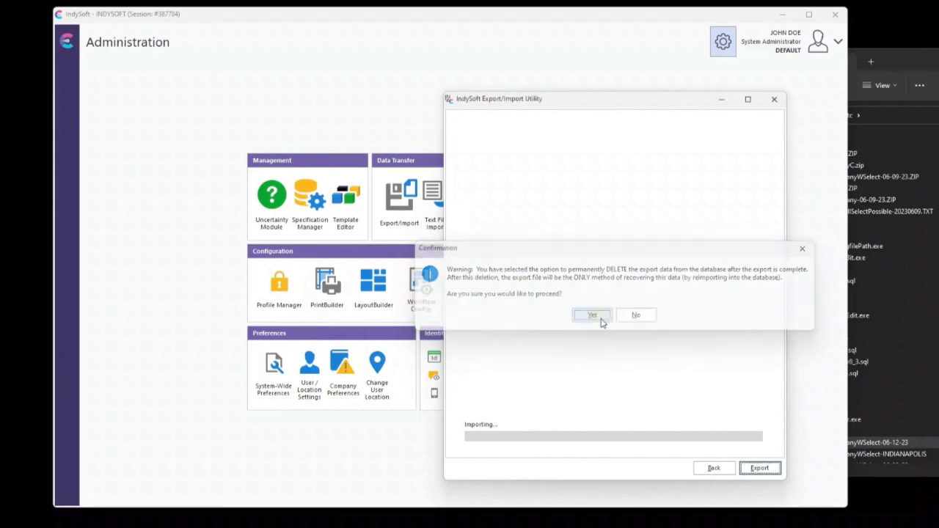
Add the filtered records to the deletion export until it completes, and close the Export/Import Utility
{"action": "left_click", "coordinate": [731, 422]}
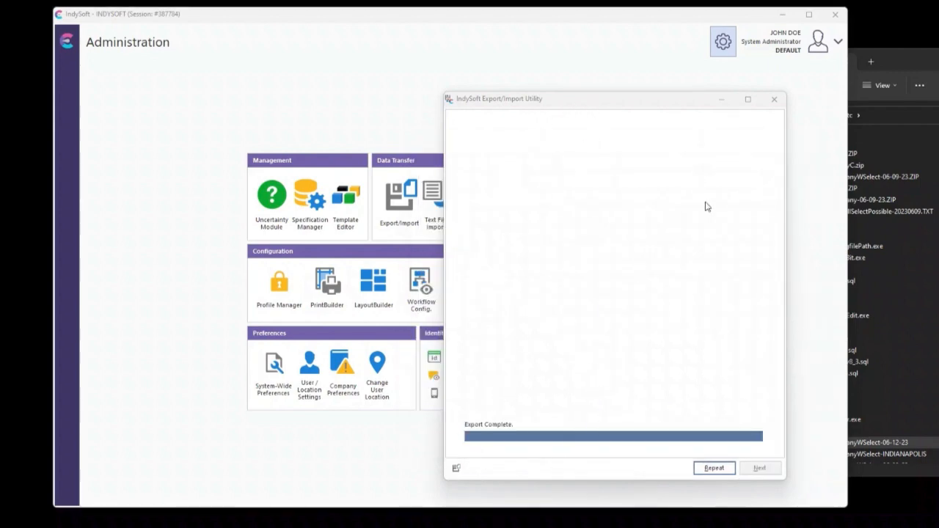
{"action": "left_click", "coordinate": [774, 100]}
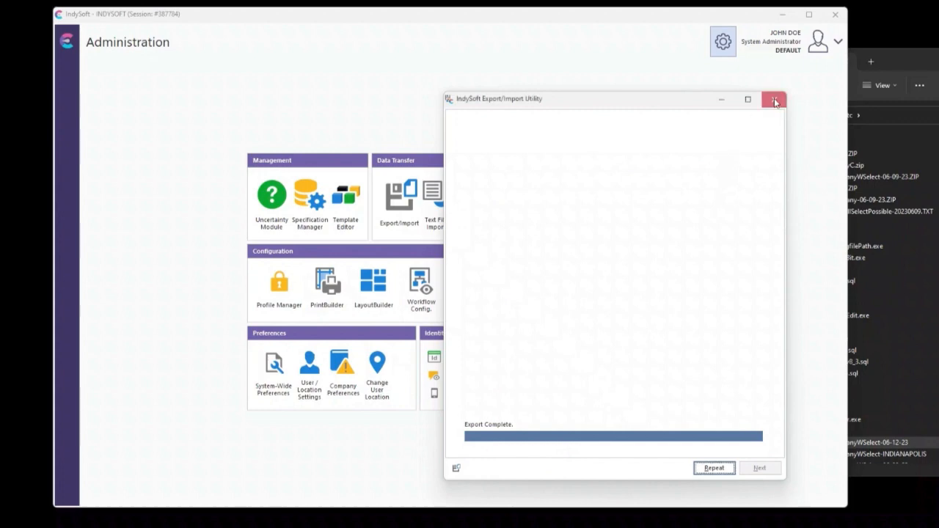
{"action": "left_click", "coordinate": [775, 101]}
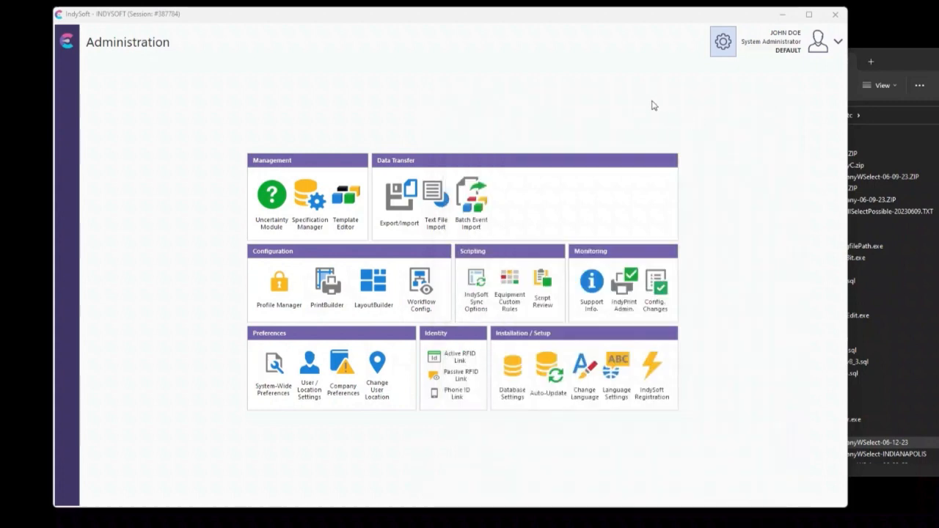
List the equipment of all companies in EquipmentFinder from the Equipment screen and enlarge the results list to check for CompanyC
{"action": "left_click", "coordinate": [724, 42]}
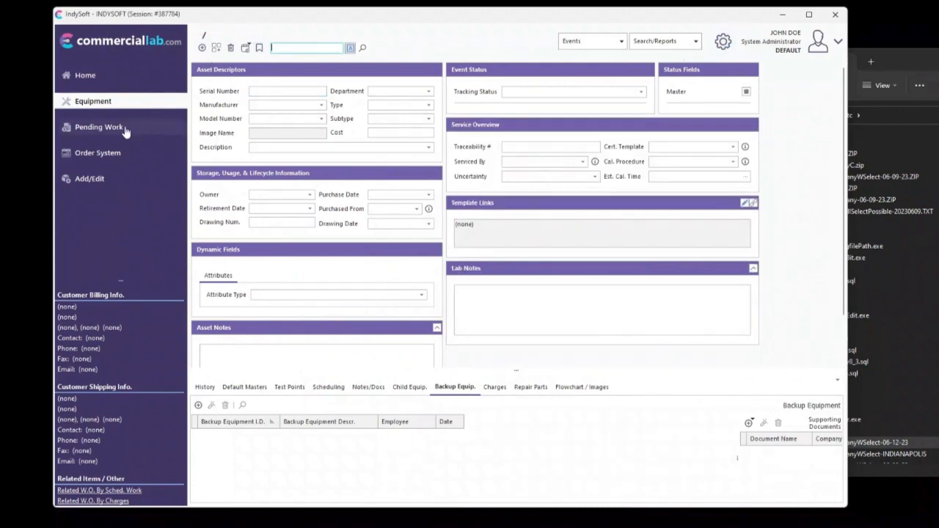
{"action": "left_click", "coordinate": [100, 108]}
{"action": "left_click", "coordinate": [646, 41]}
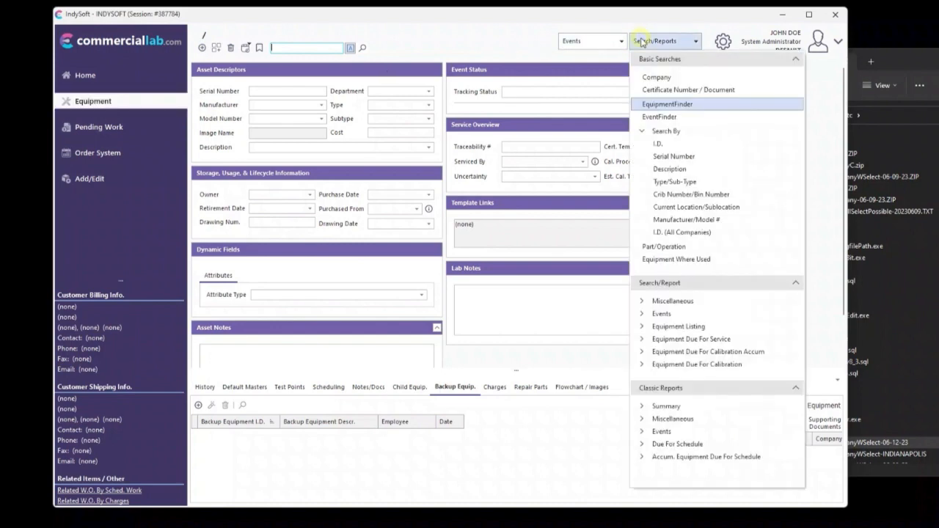
{"action": "left_click", "coordinate": [655, 105]}
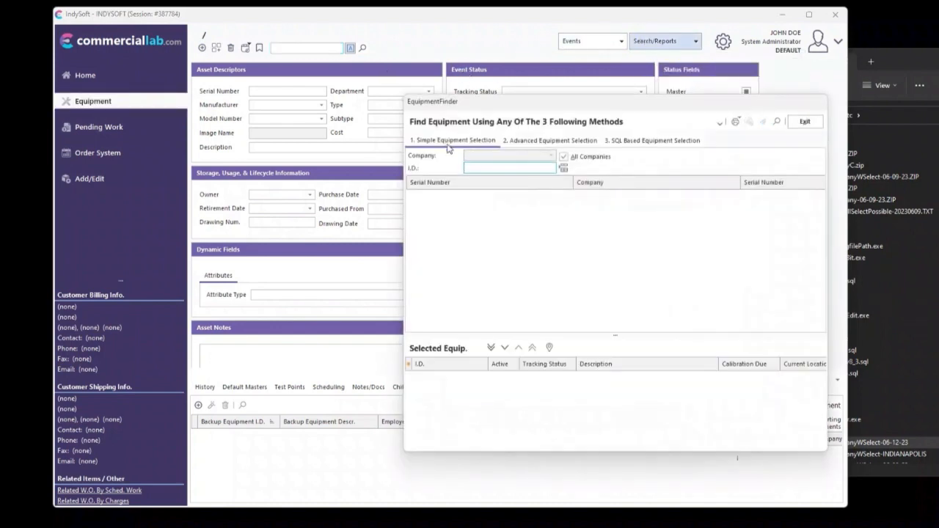
{"action": "left_click", "coordinate": [563, 168]}
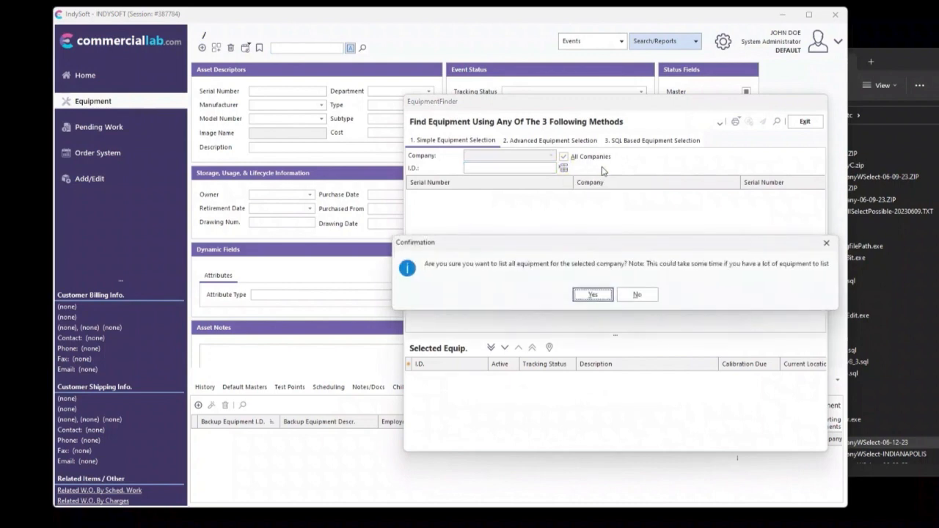
{"action": "left_click", "coordinate": [608, 296]}
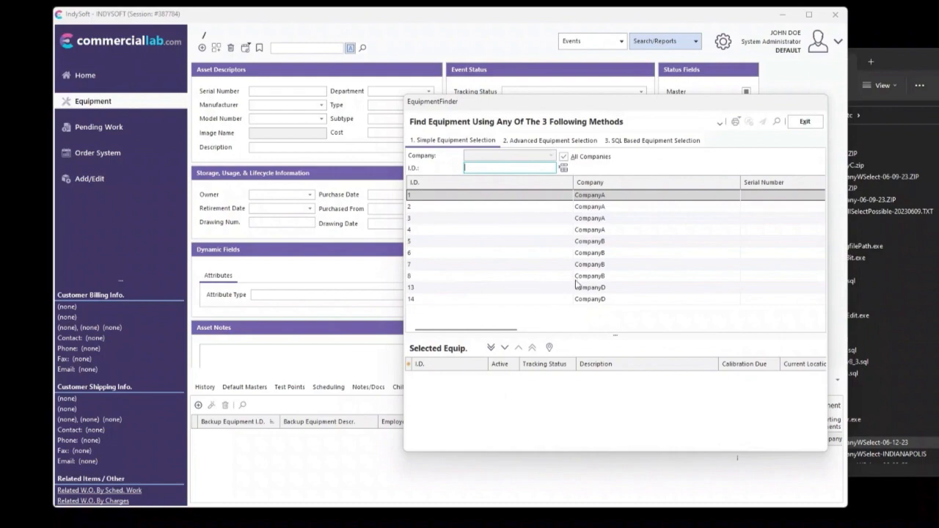
{"action": "left_click_drag", "start_coordinate": [615, 335], "coordinate": [613, 360]}
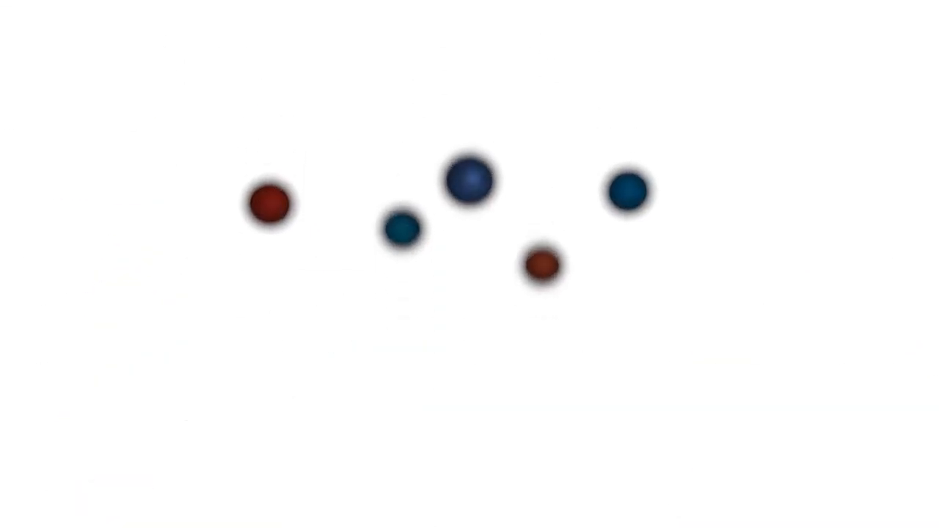